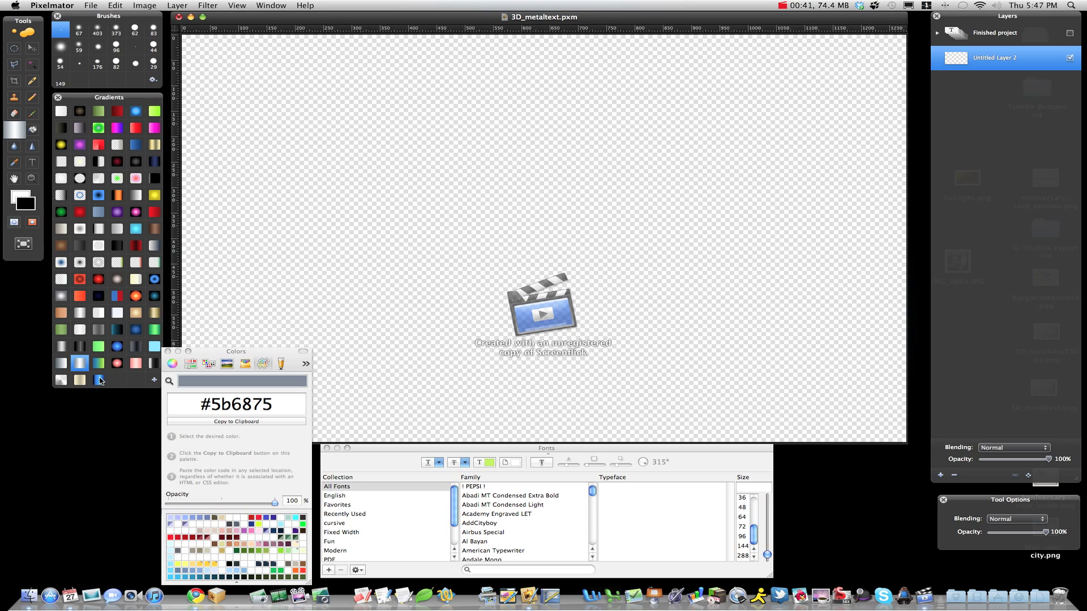
Choose the two-stop linear gradient preset running from #37414c to #ffffff, checking the colours of both stops.
click(61, 364)
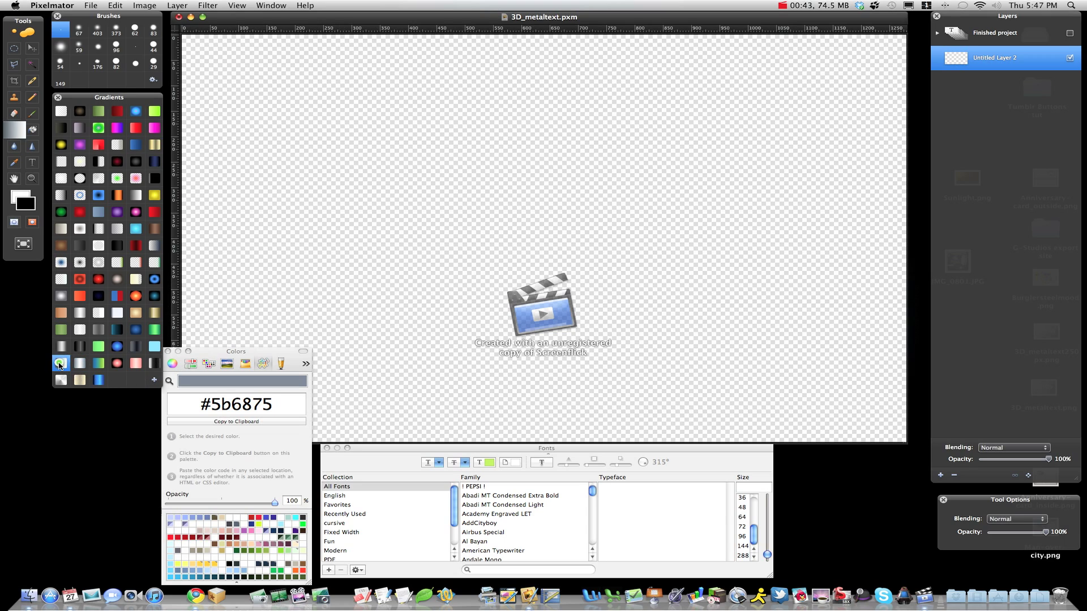
double_click(60, 365)
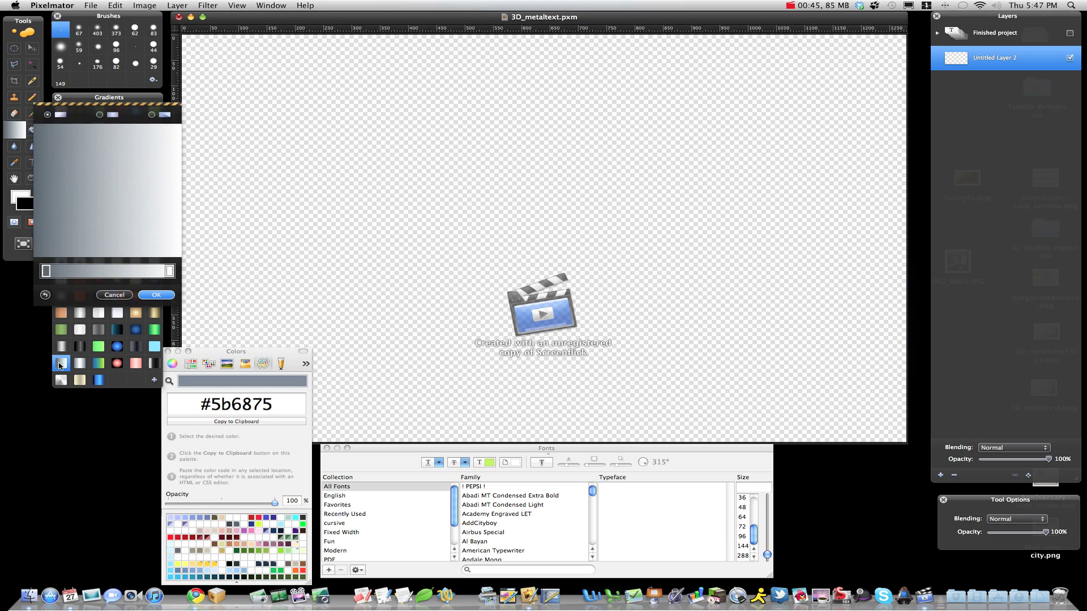
click(46, 272)
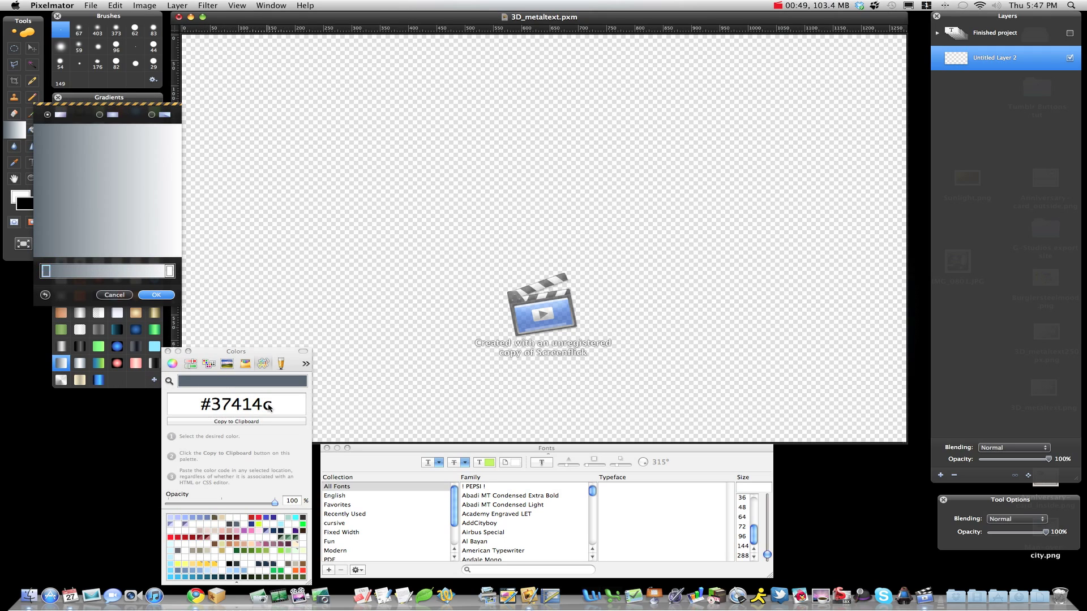
click(170, 272)
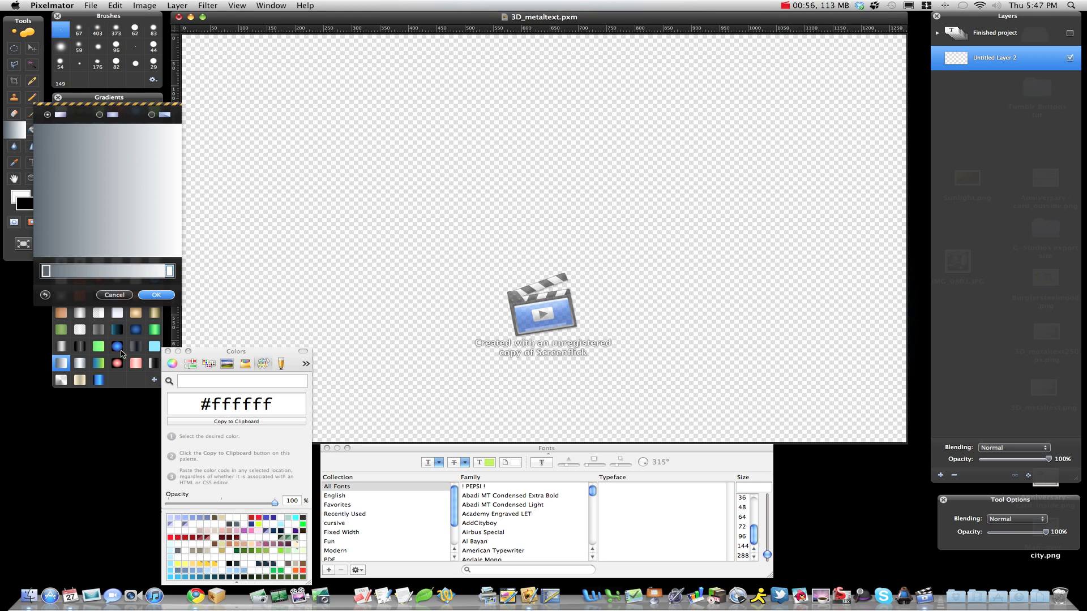
click(157, 296)
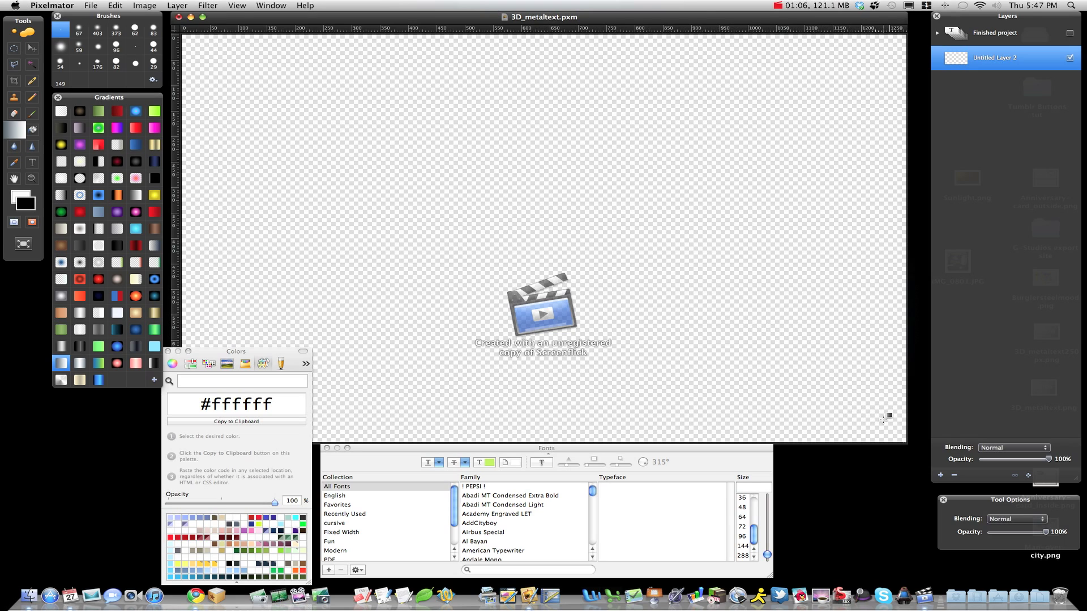
Fill the empty layer with the gradient diagonally from the canvas's lower-right corner to its upper-left corner, undoing and redrawing the first attempt.
drag(883, 420, 229, 69)
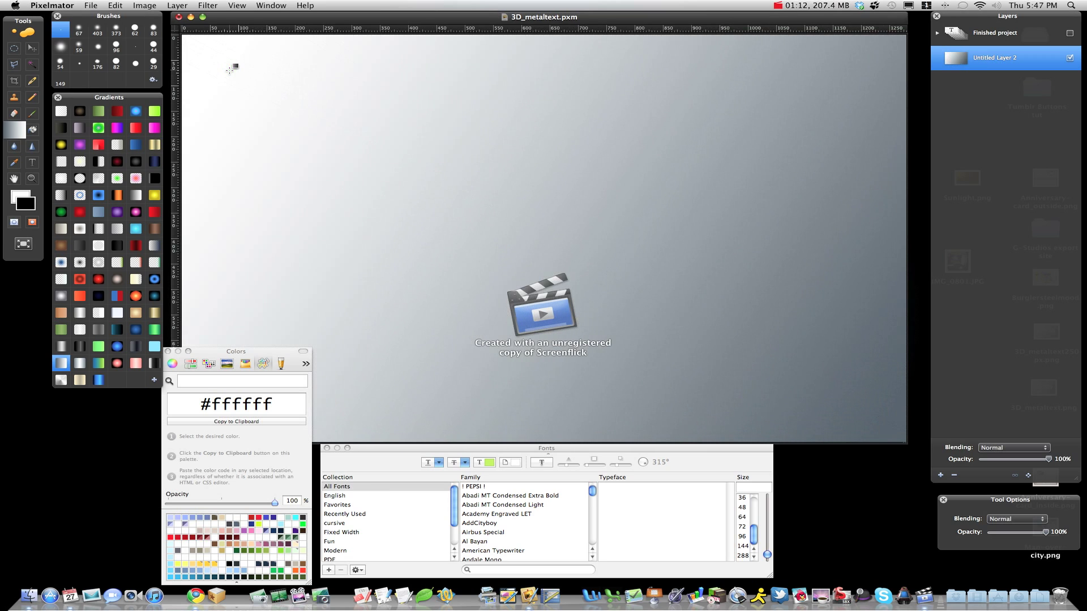
key(super+z)
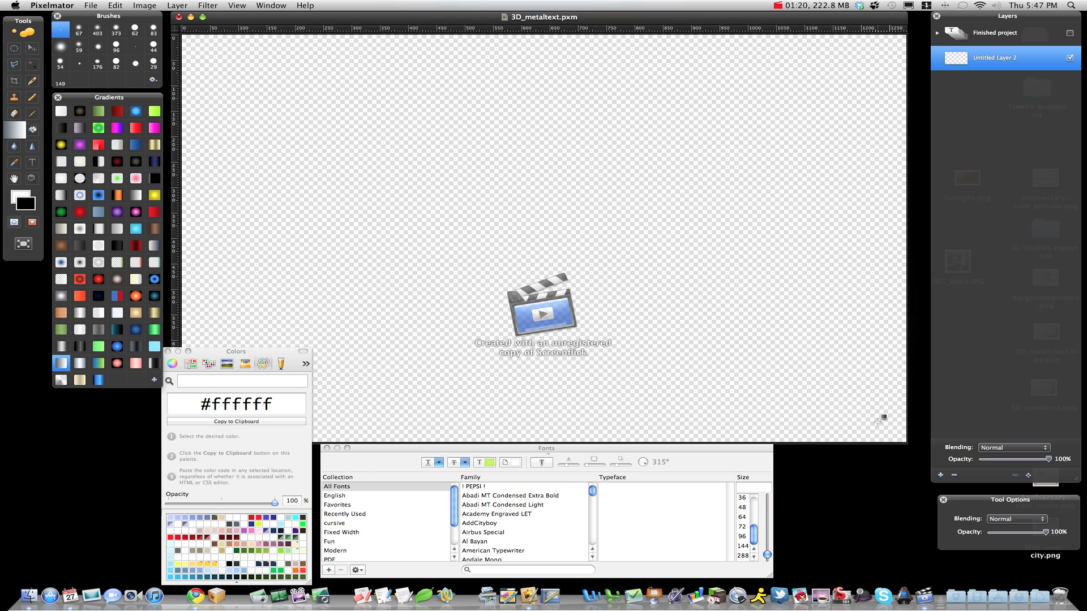
drag(878, 420, 205, 56)
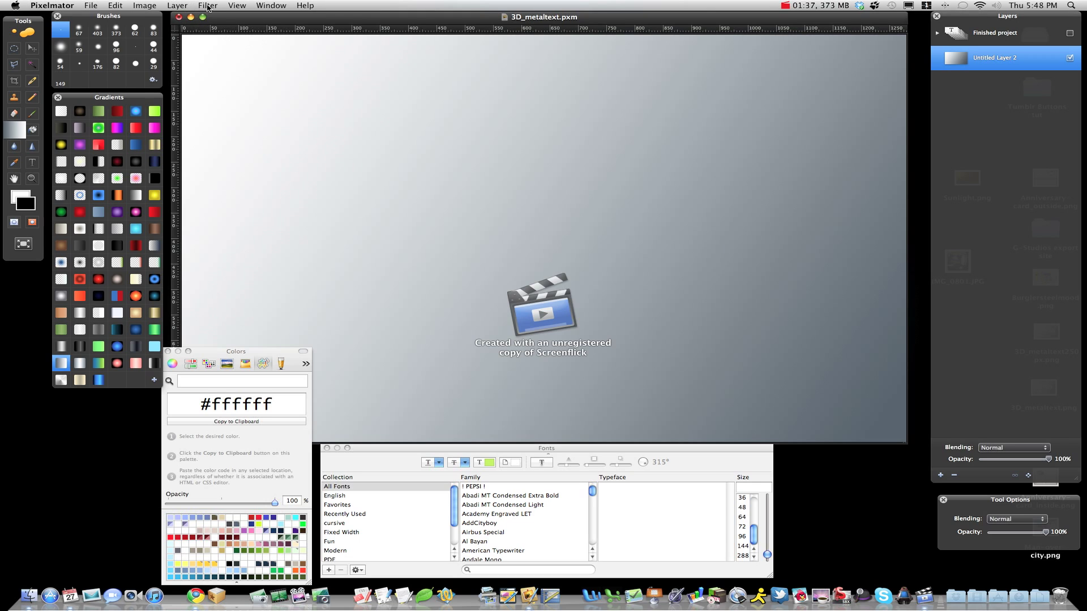
Apply the Noise filter to the gradient layer with an amount of 1, toggling its Monochrome option.
click(208, 5)
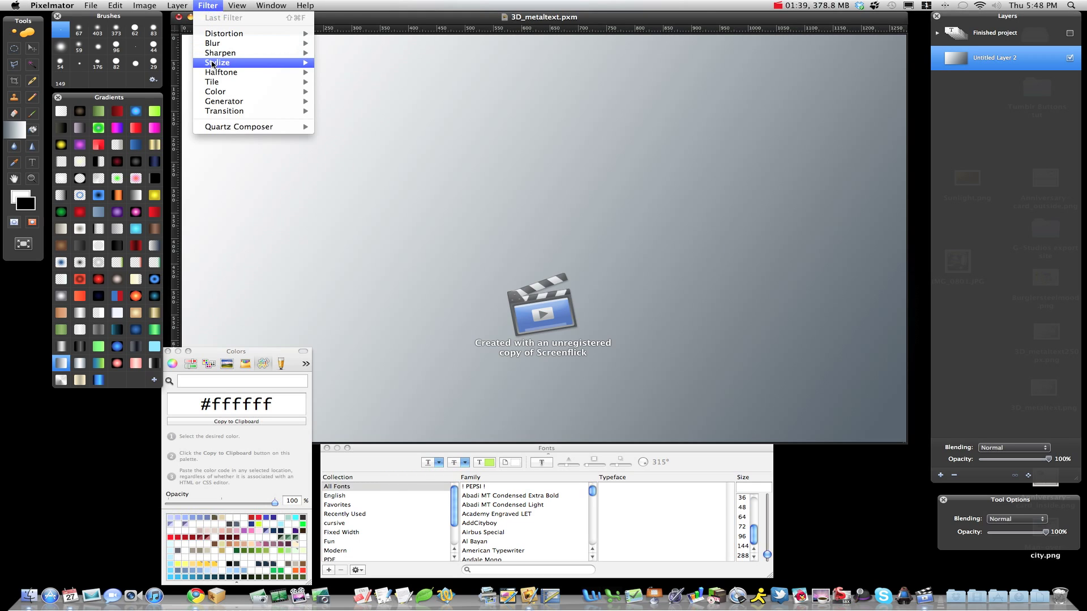
mouse_move(215, 66)
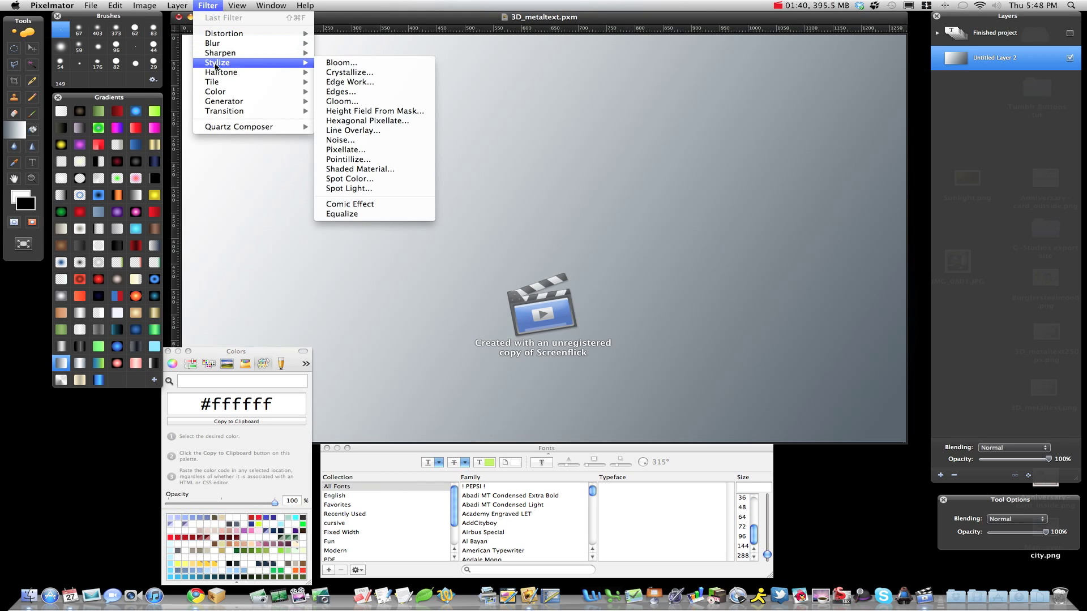
click(340, 140)
key(Tab)
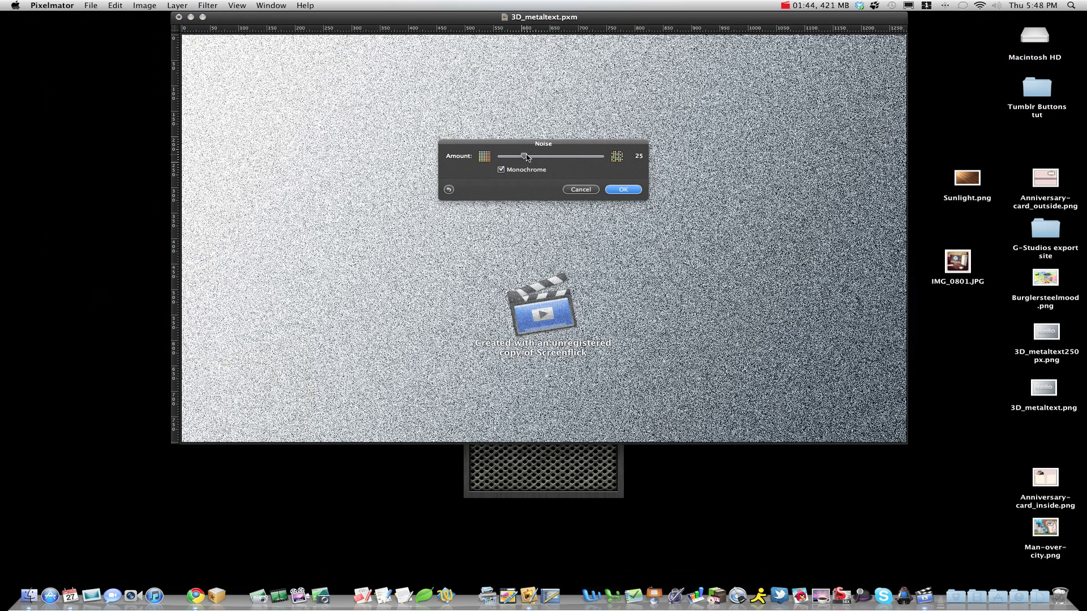
drag(526, 157, 482, 154)
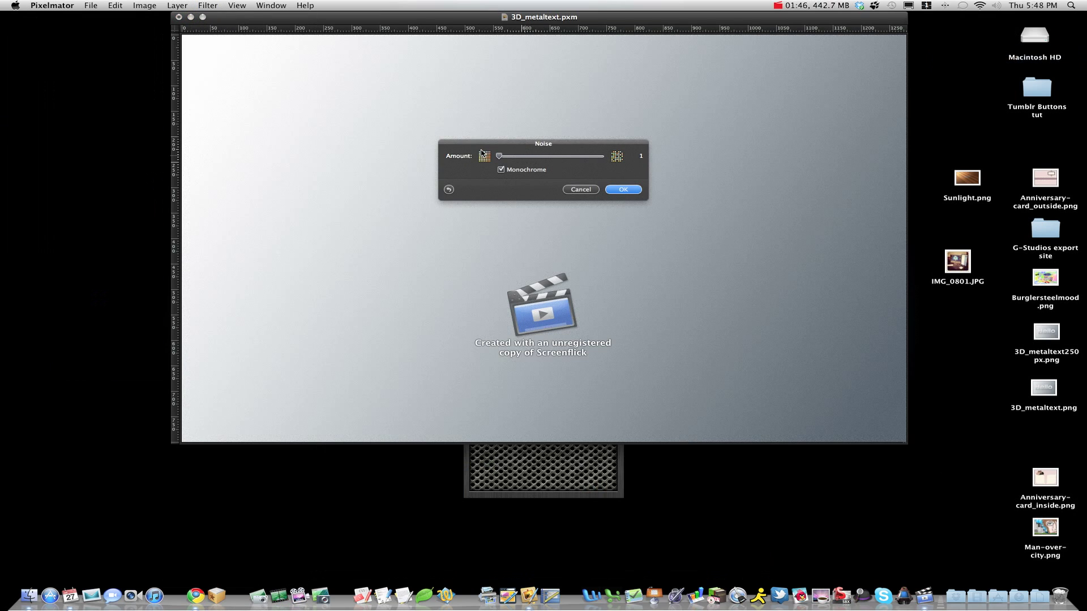
click(501, 170)
click(625, 189)
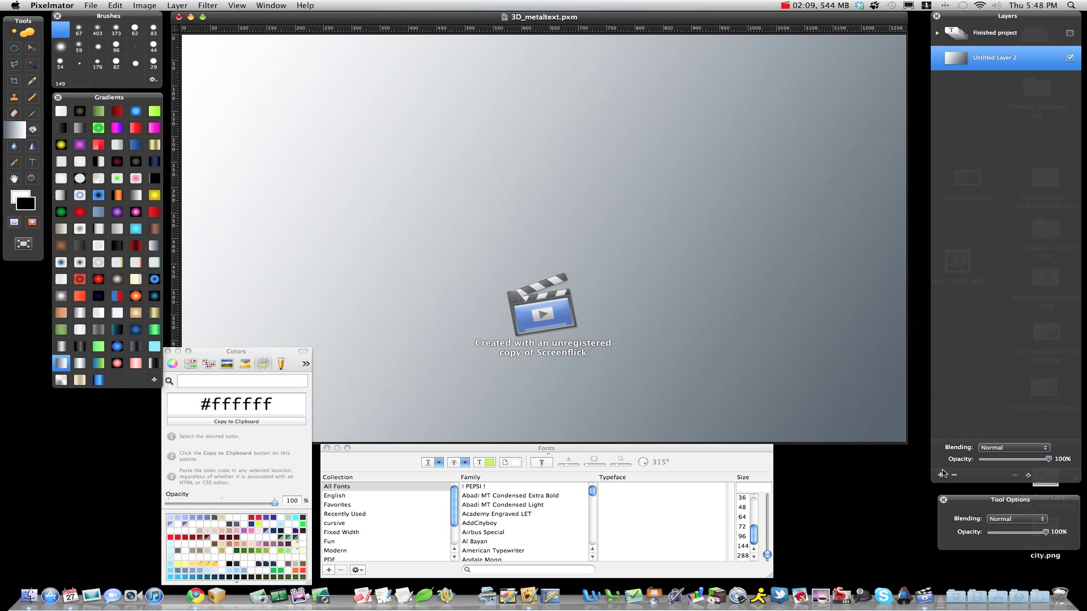
Add a text layer reading "Hello" in a wide text box across the upper middle of the canvas.
click(940, 475)
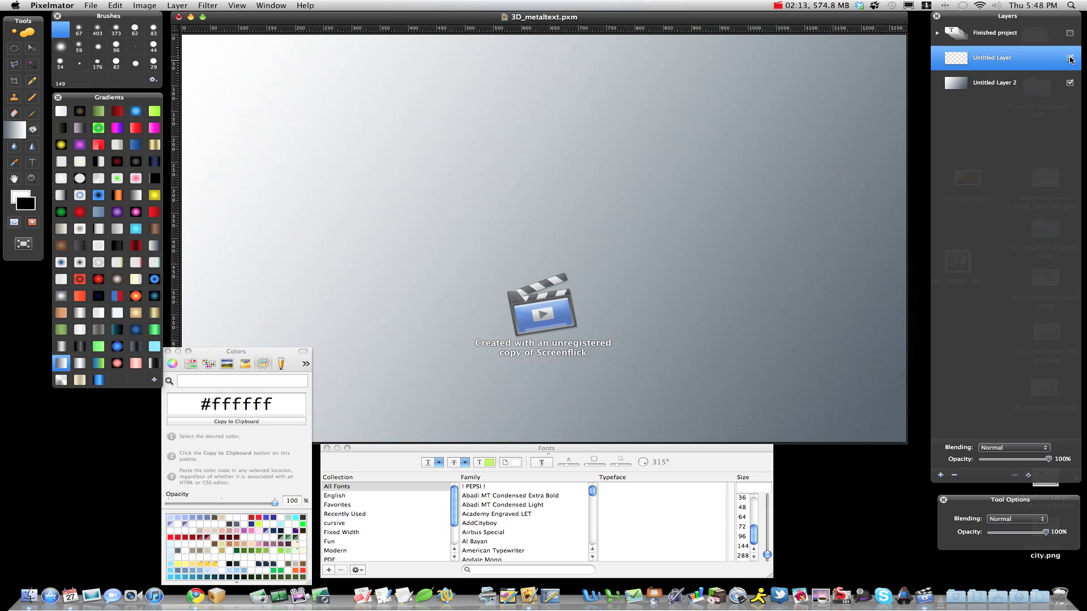
click(954, 475)
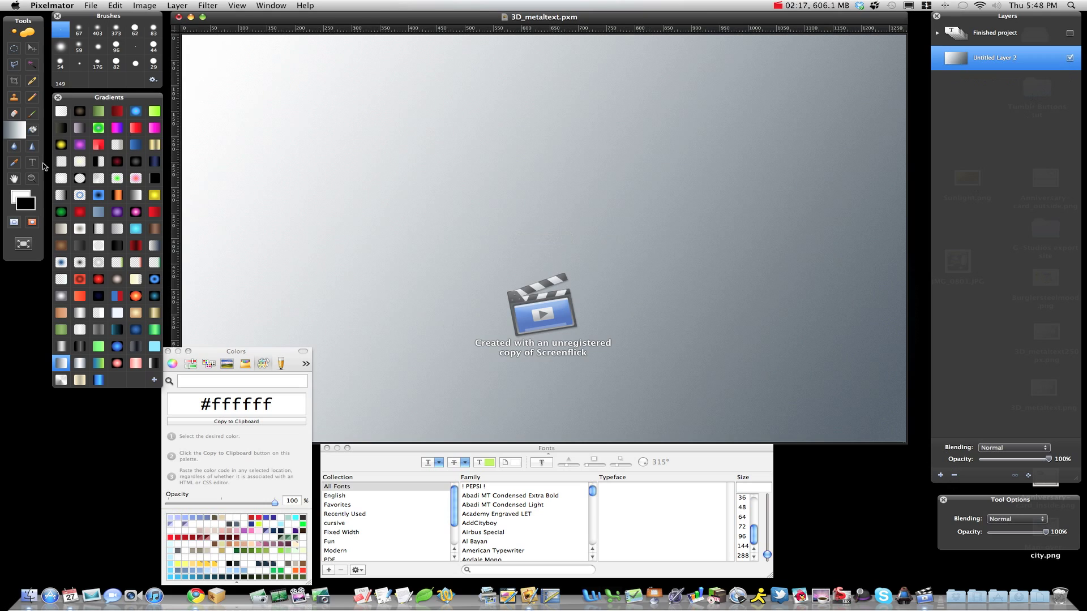
click(32, 164)
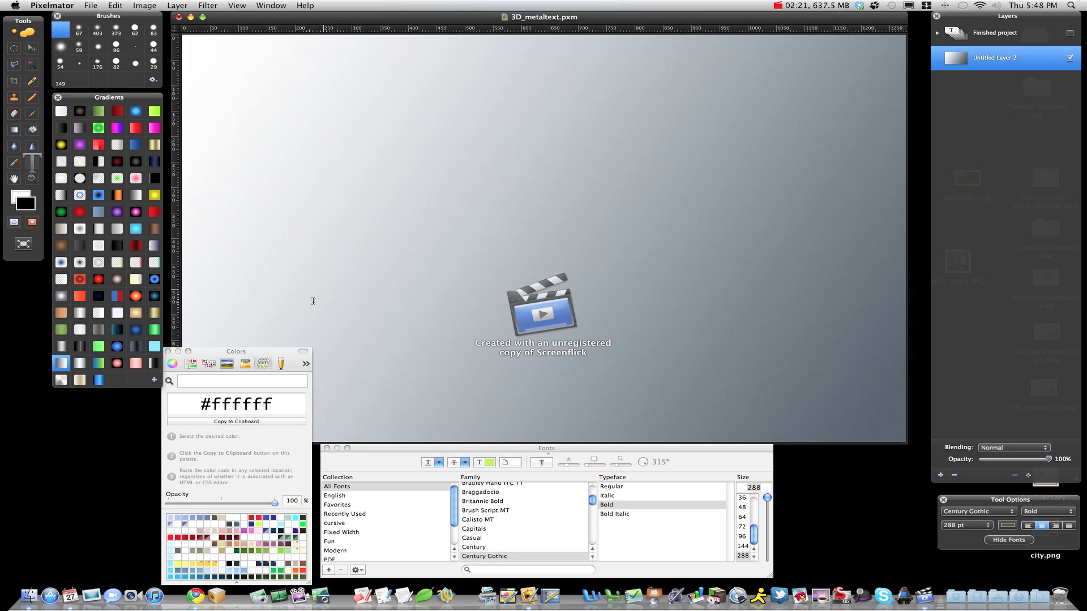
drag(312, 311, 836, 81)
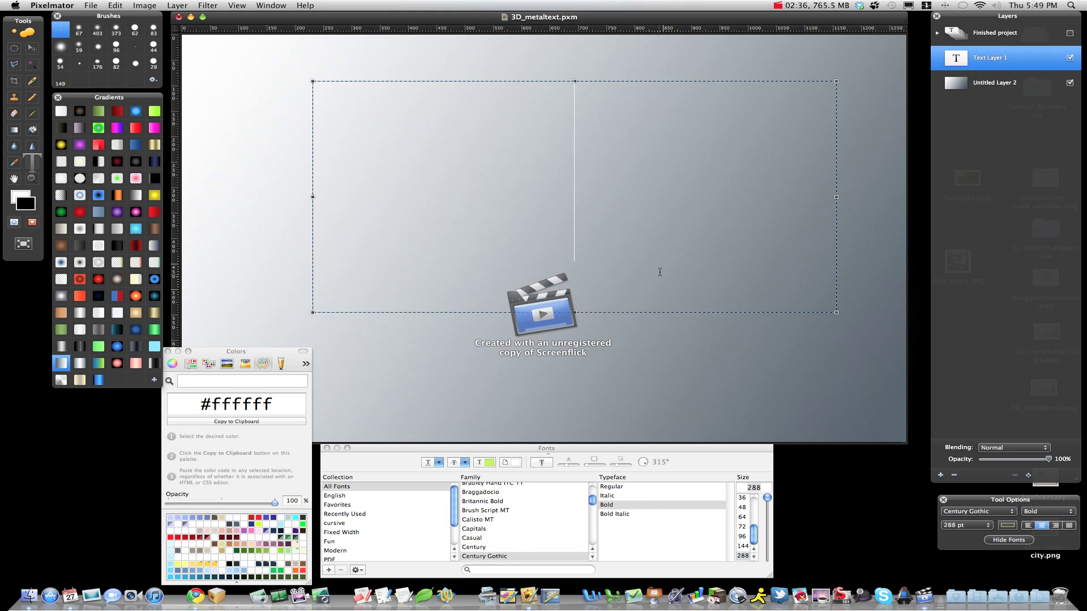
text(Hello)
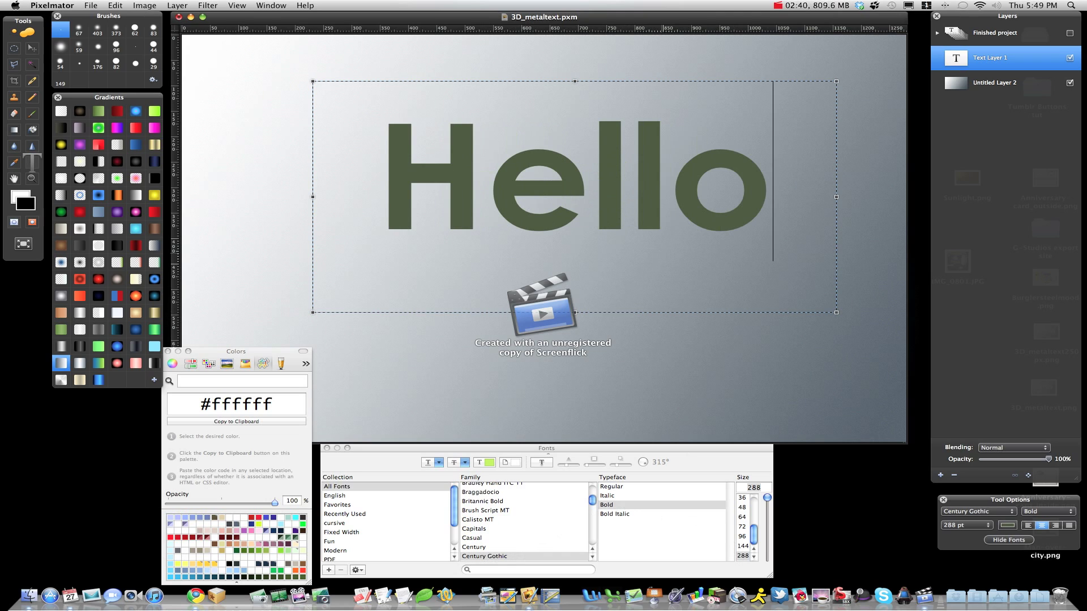
Recolour the whole "Hello" text to black using the Licorice crayon colour, and finish editing the text.
drag(769, 211, 399, 215)
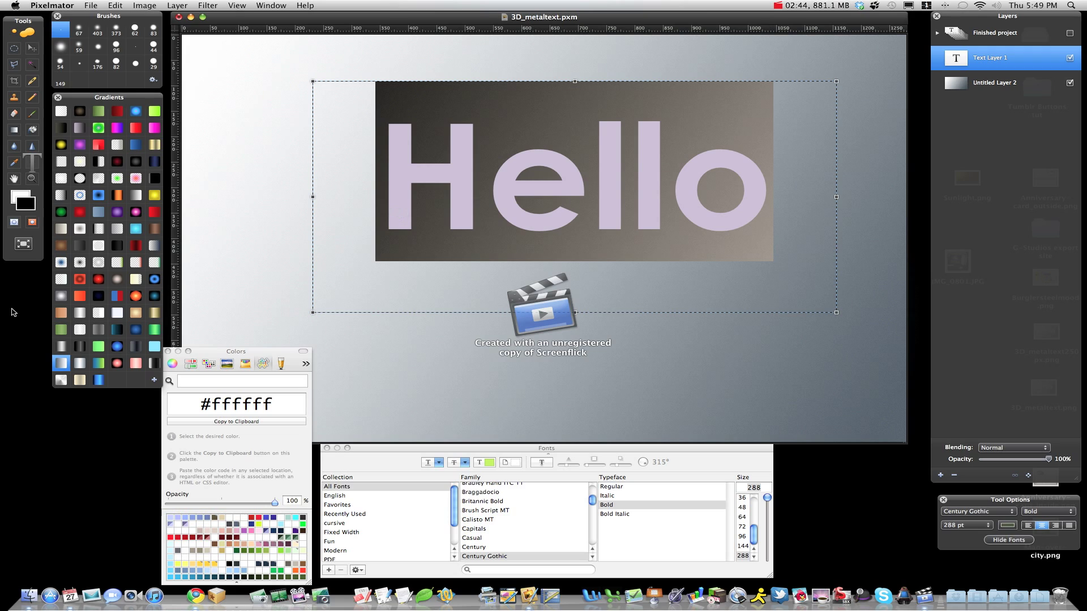
click(27, 205)
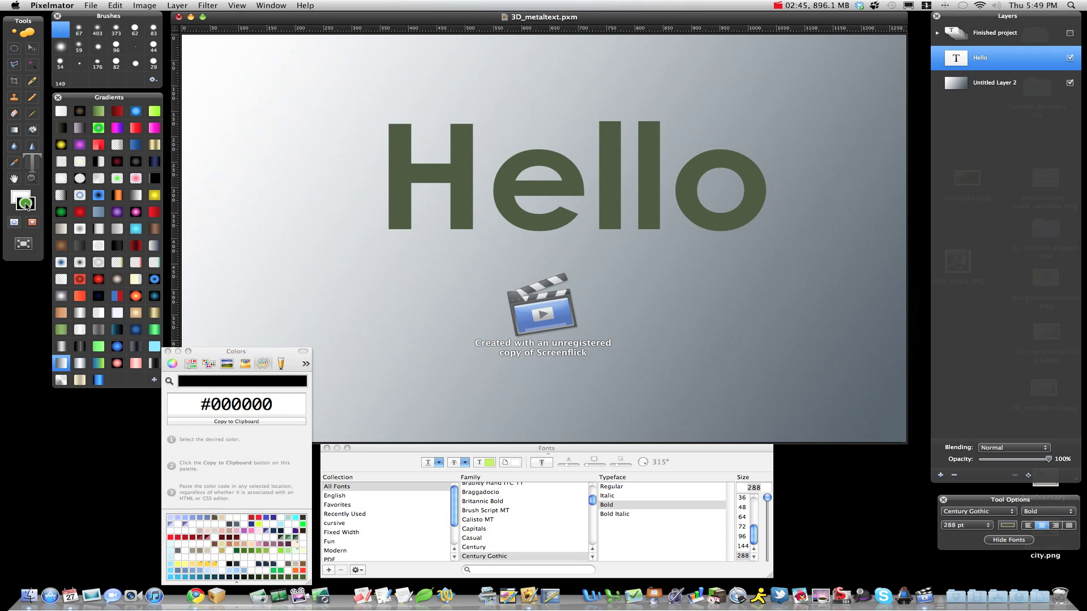
click(671, 198)
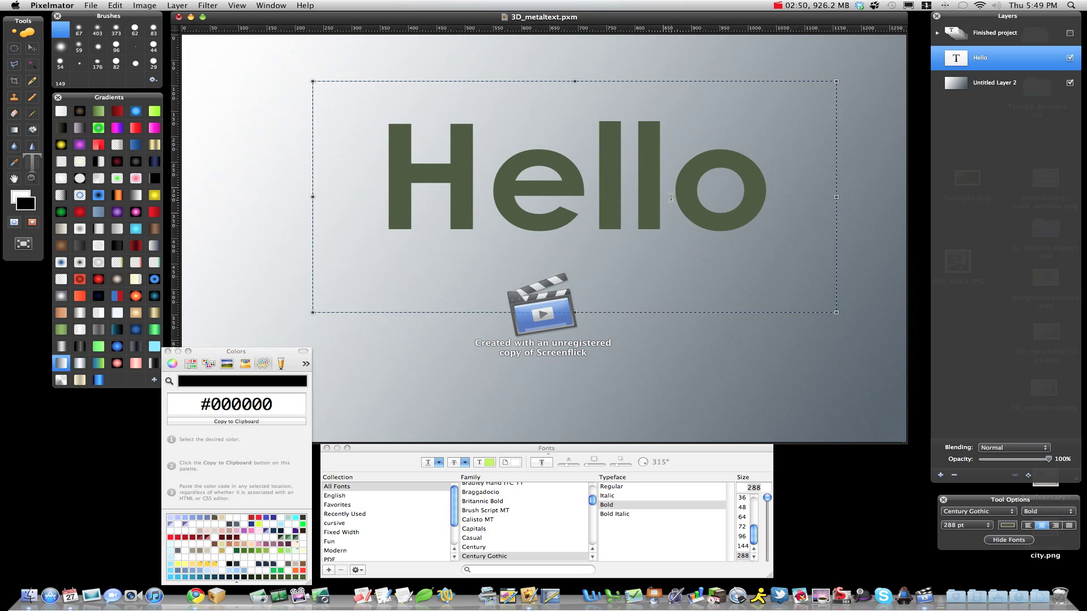
drag(774, 199, 368, 193)
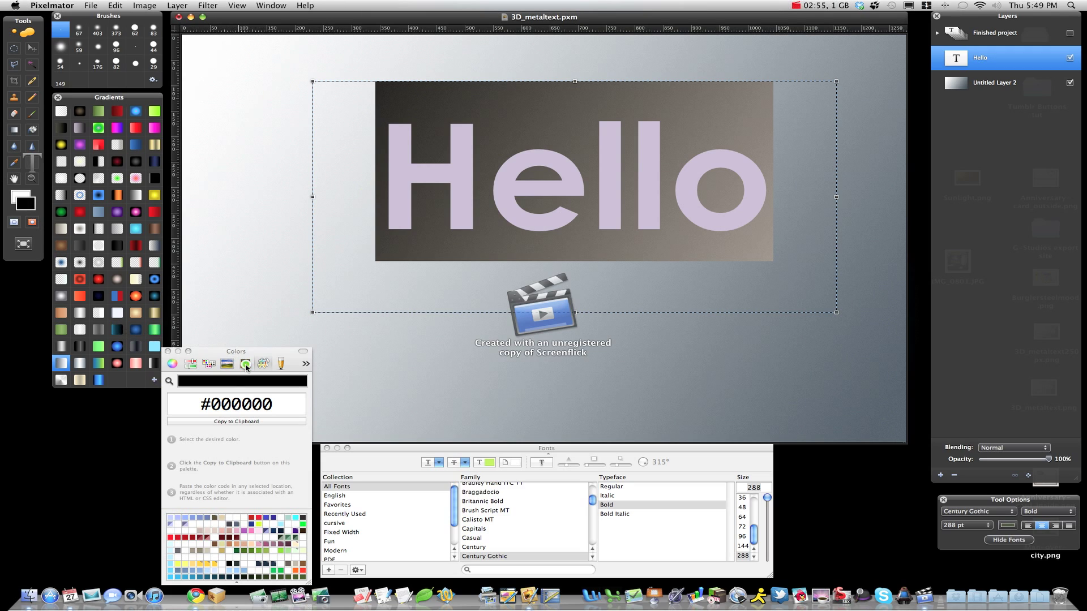
click(246, 365)
click(274, 469)
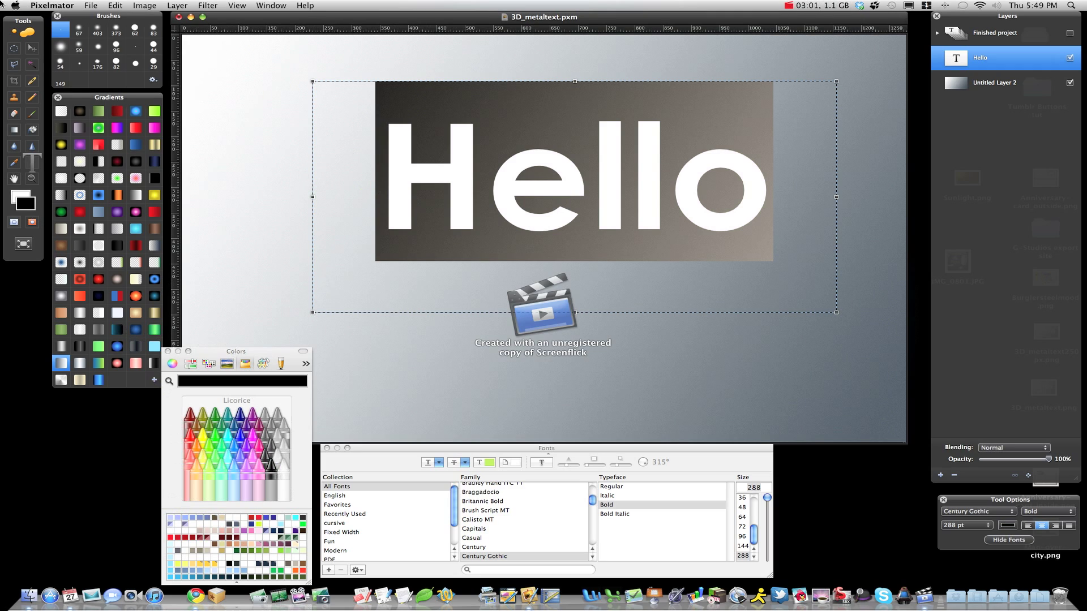
click(32, 48)
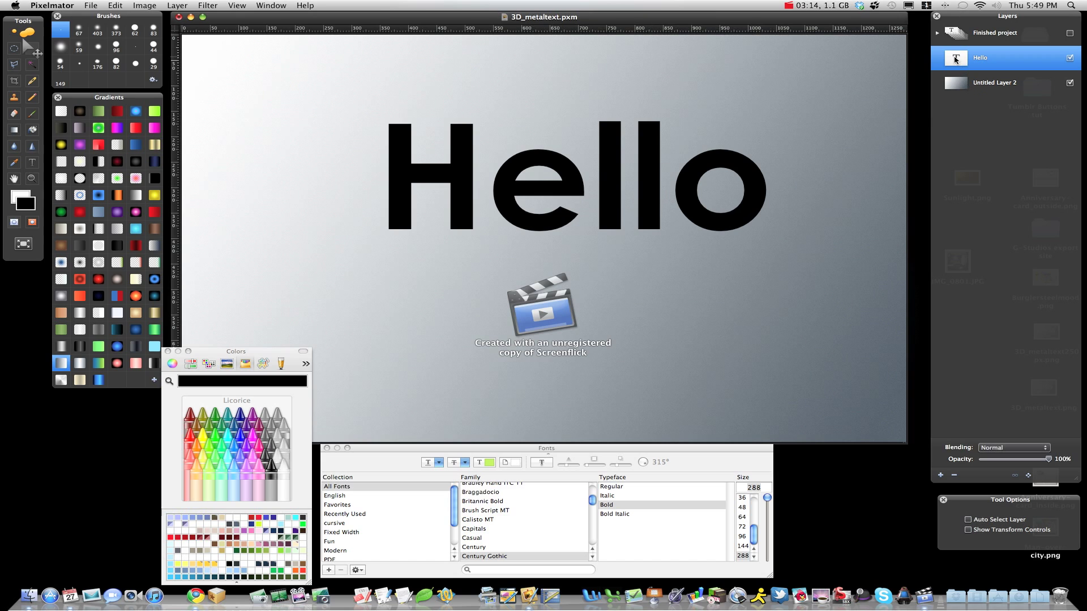
Load the outline of the "Hello" text as a selection and fill it with white at 100% opacity on a new layer.
super+click(955, 59)
click(940, 475)
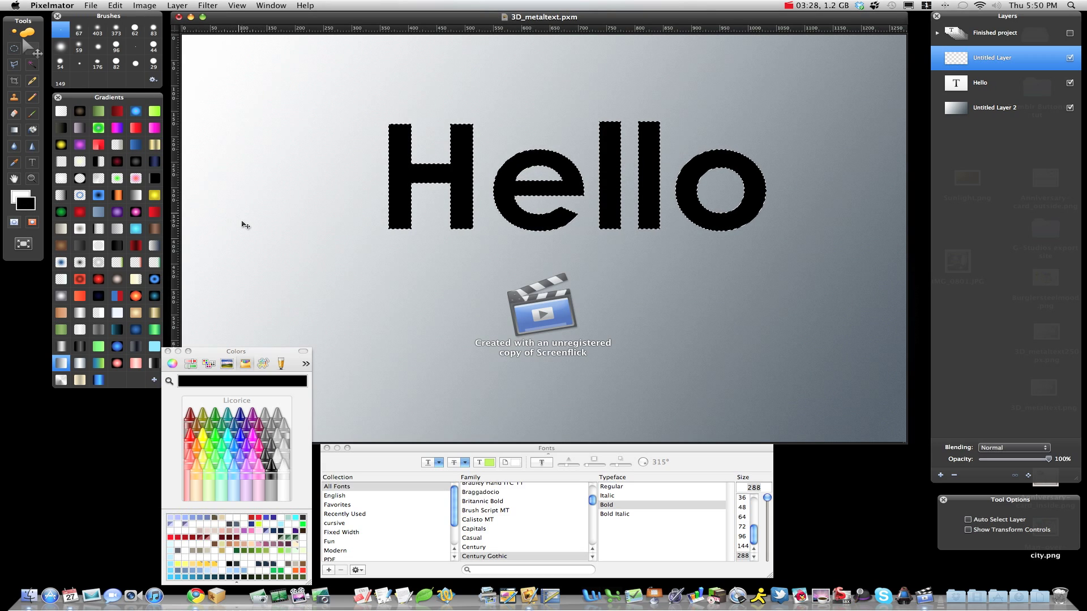
key(x)
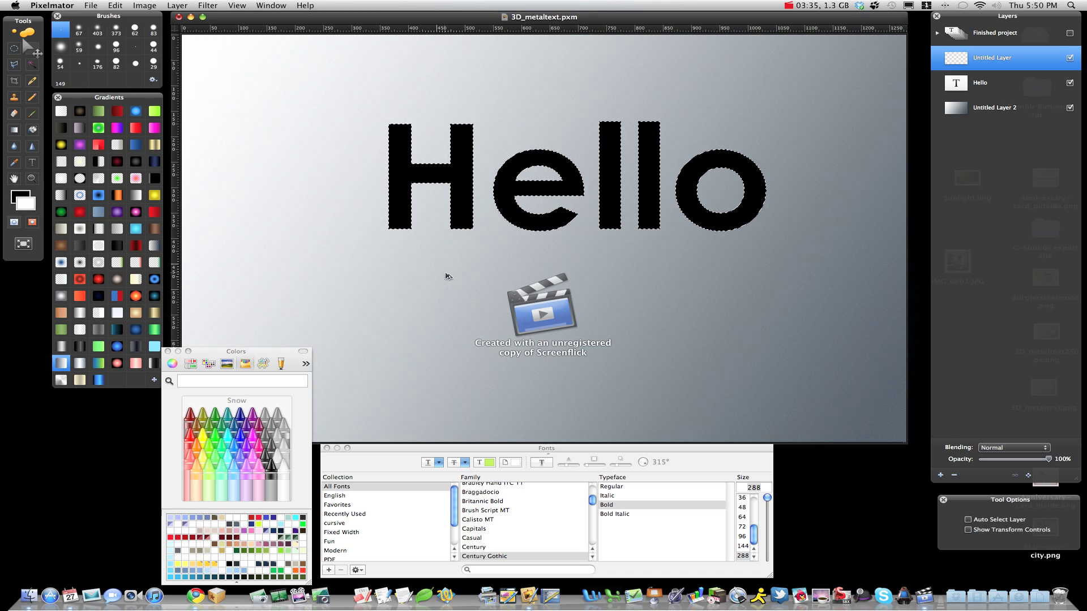
key(super+alt+f)
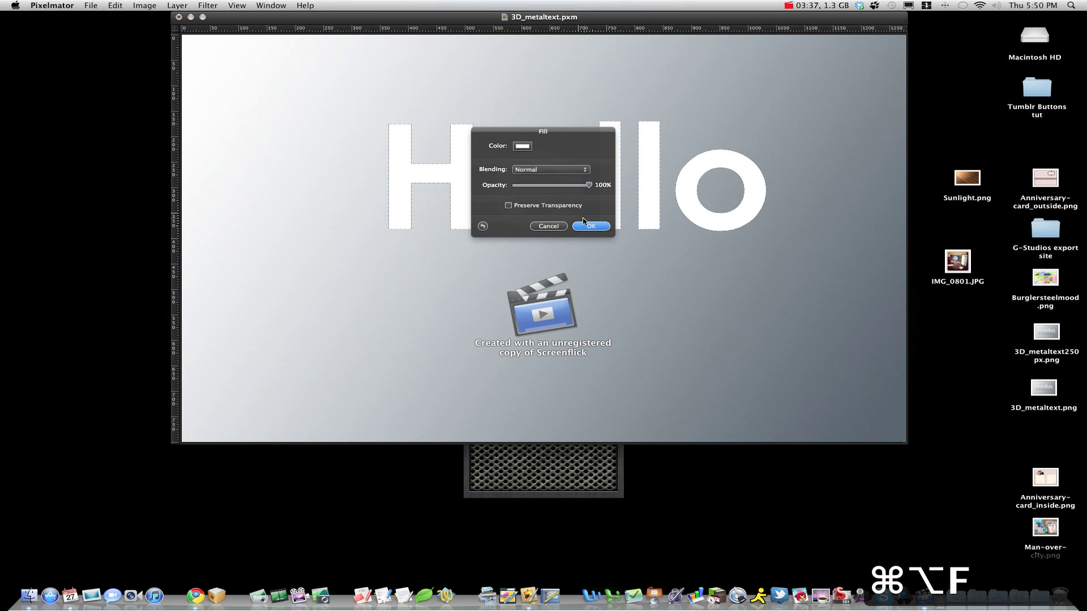
click(589, 229)
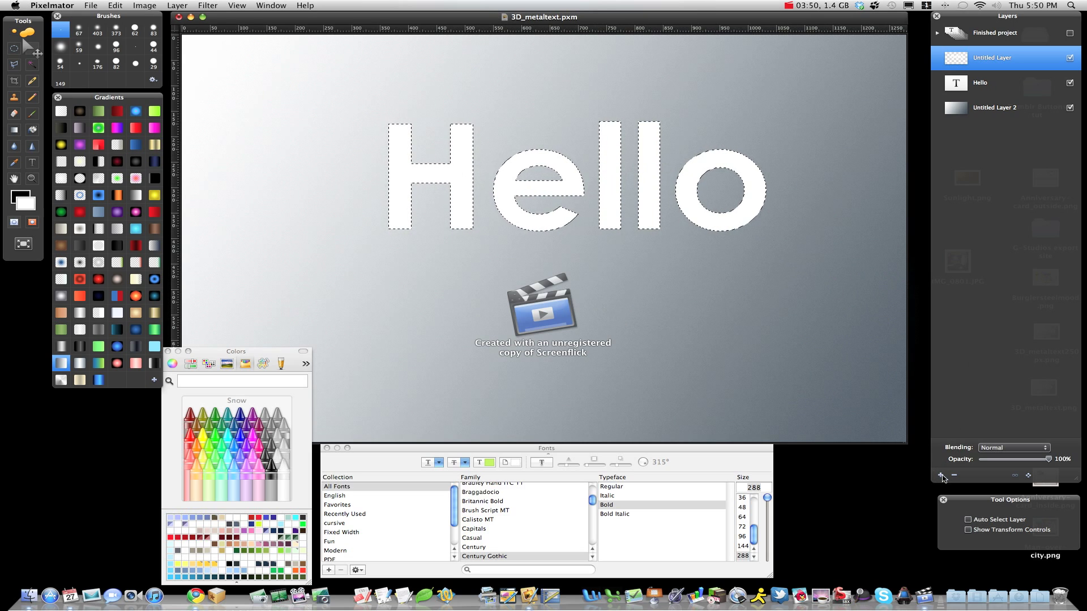
On another new layer, fill the "Hello" selection vertically with the three-stop linear gradient of #5b6875 ends and a #ffffff centre.
click(942, 475)
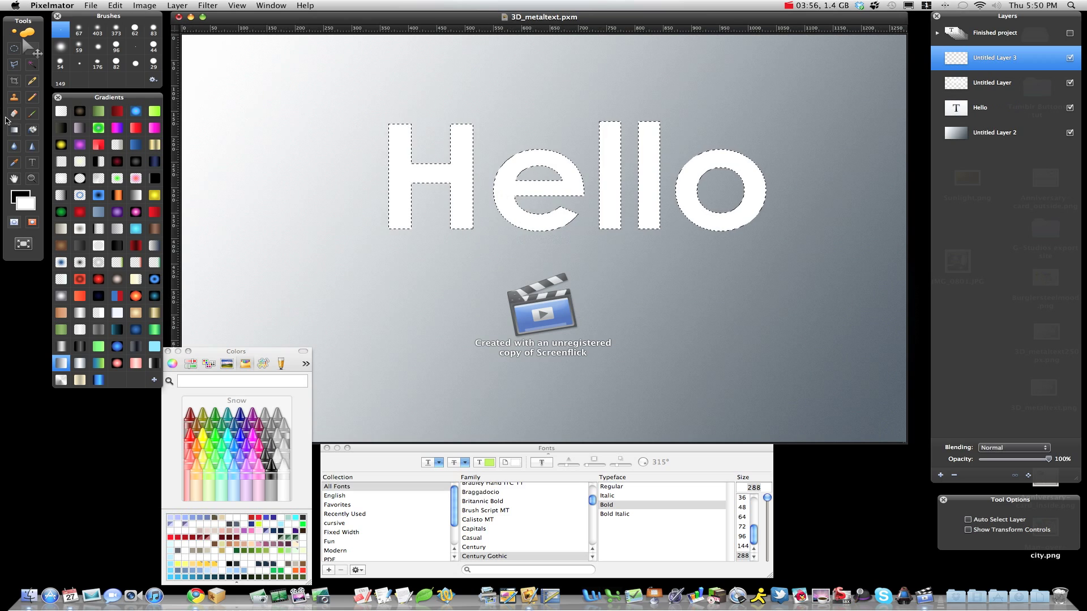
click(15, 131)
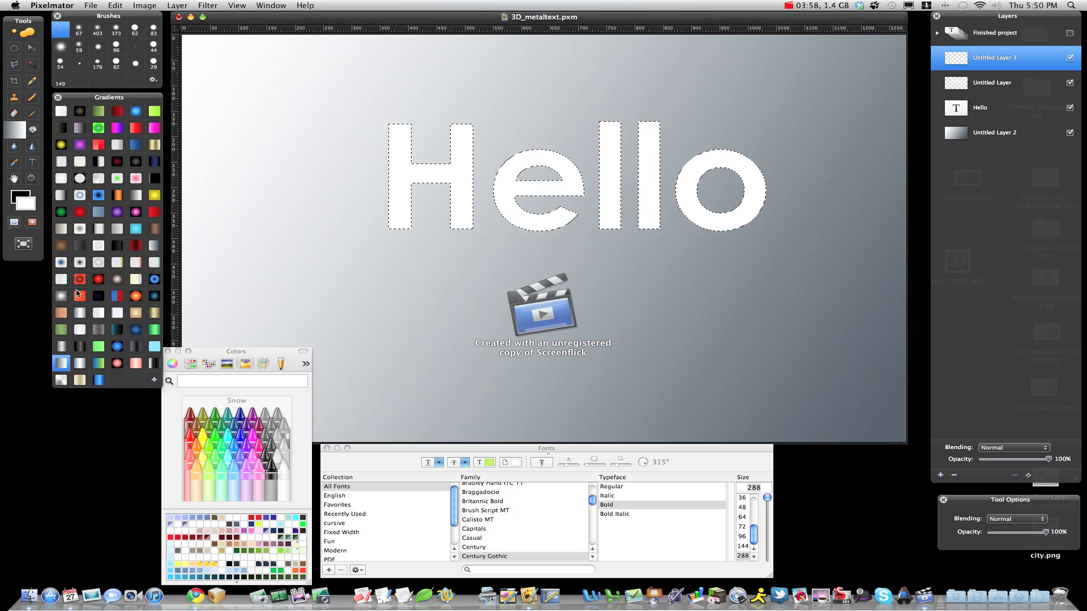
double_click(80, 364)
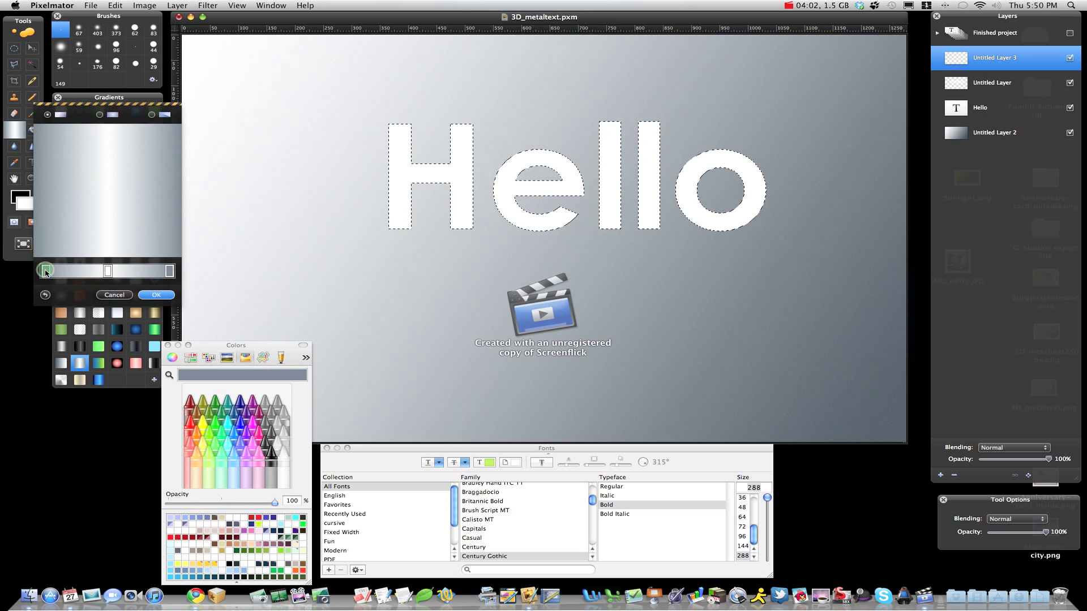
click(263, 359)
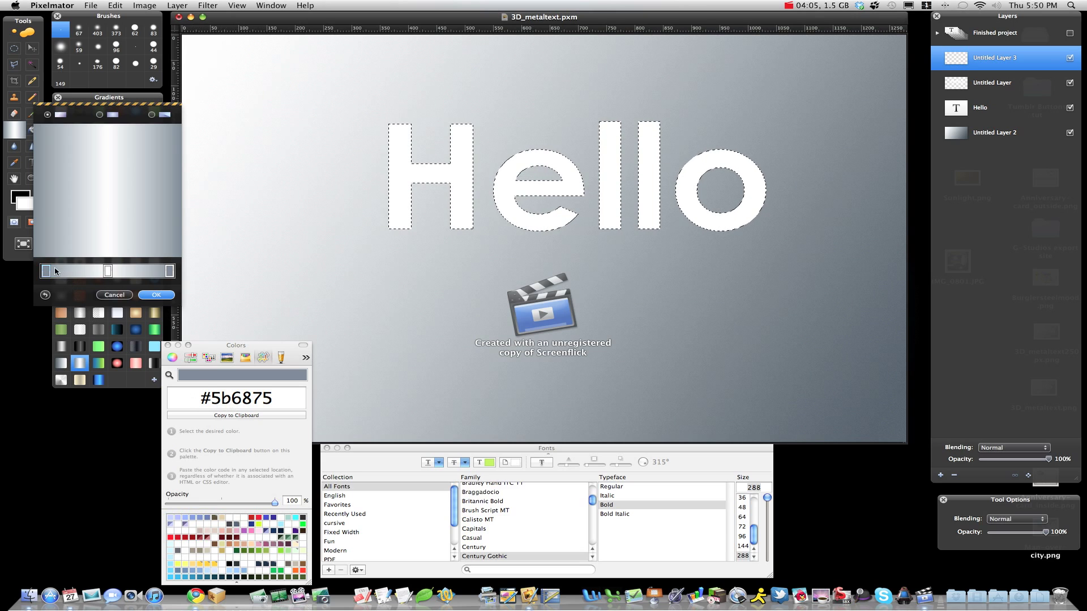
click(169, 271)
click(107, 272)
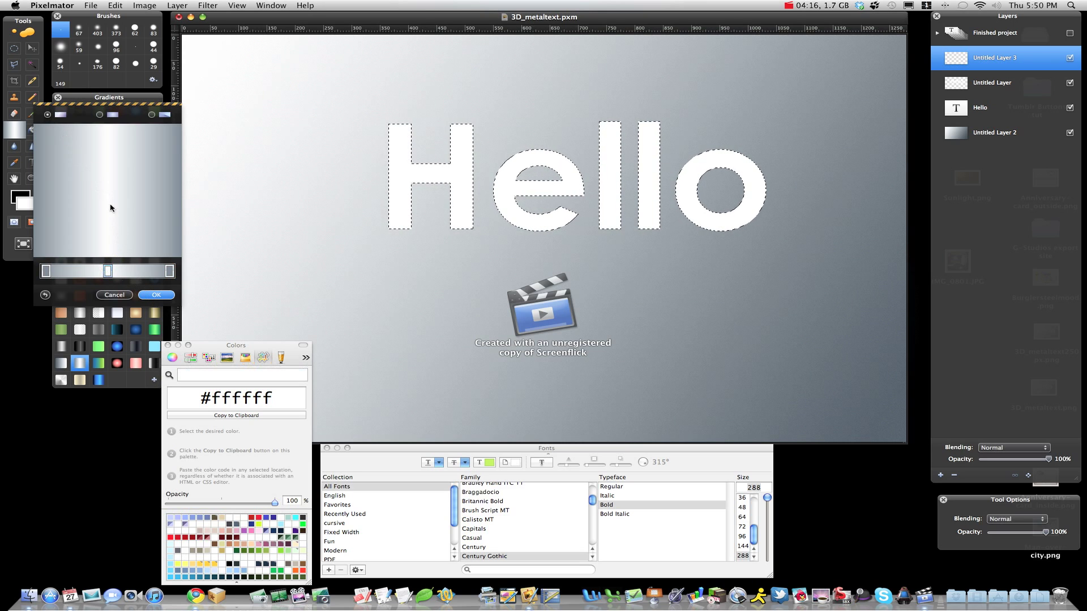
click(156, 295)
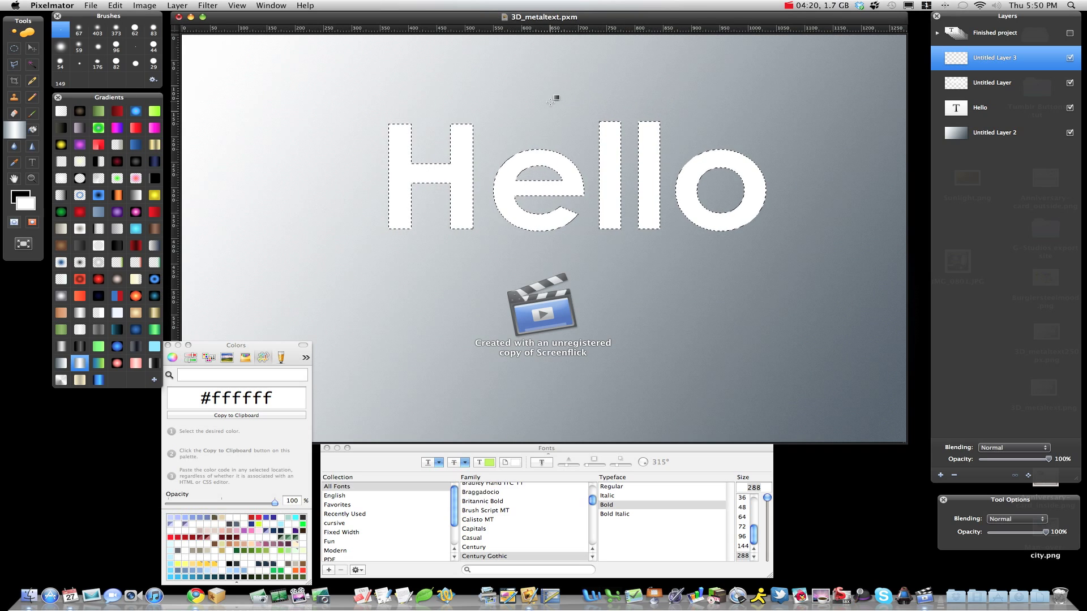
drag(550, 102, 551, 157)
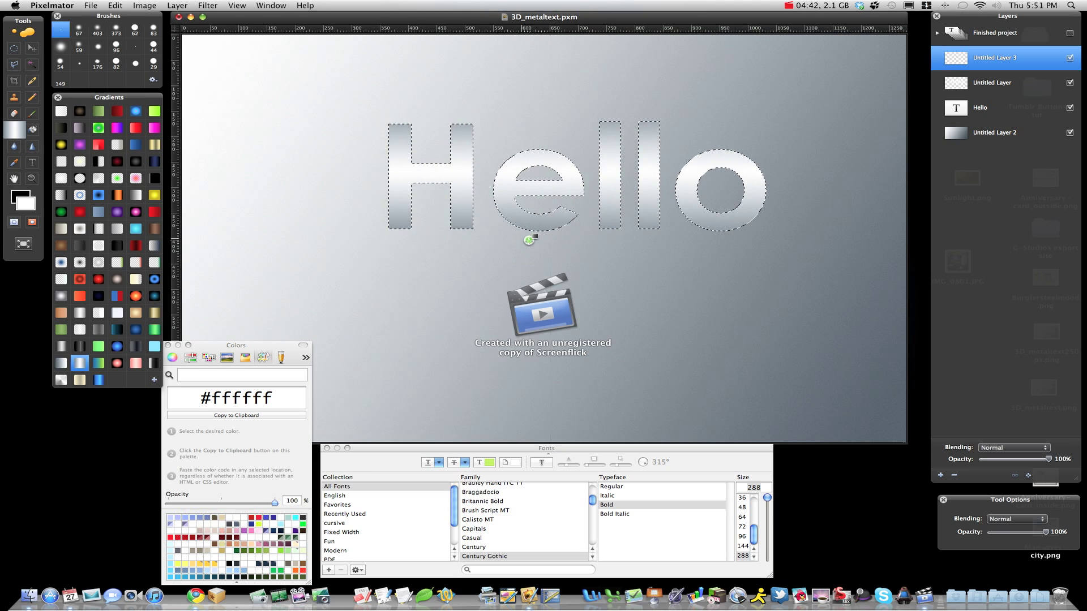
Undo the last gradient fill, refill the "Hello" selection with the same gradient starting above the letters and running down into them, and deselect.
key(super+z)
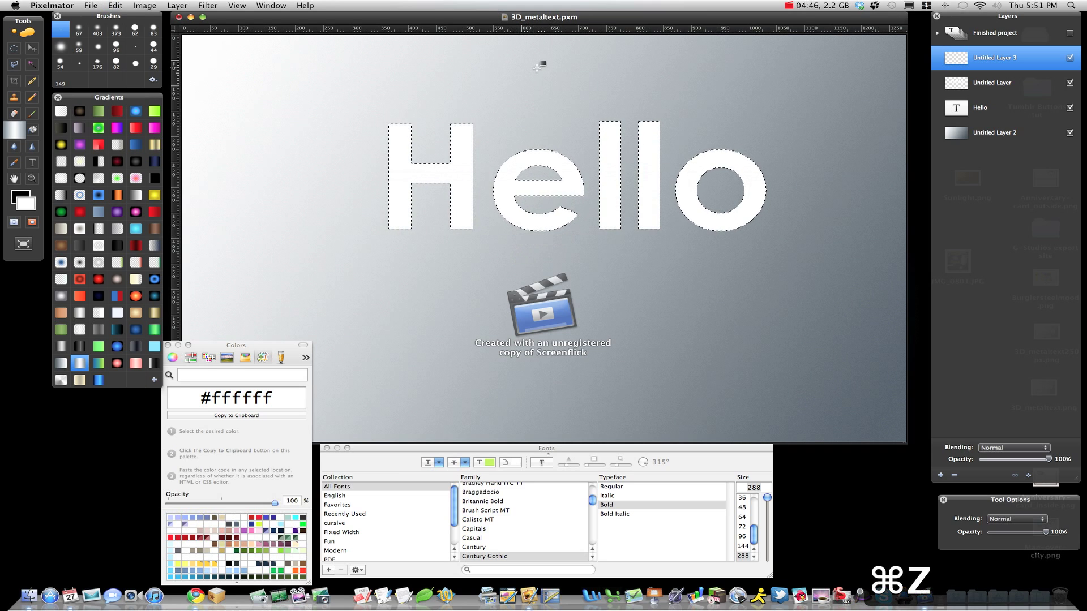
drag(537, 67, 534, 192)
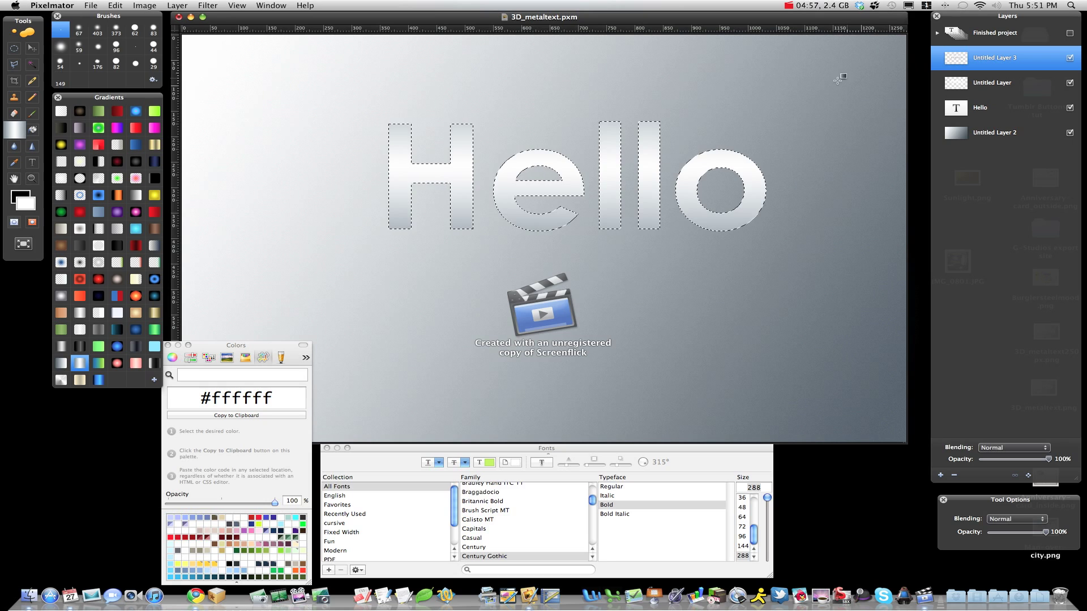
key(super+d)
Duplicate the gradient "Hello" layer and apply monochrome Noise with an amount of 28 to the copy.
right_click(999, 60)
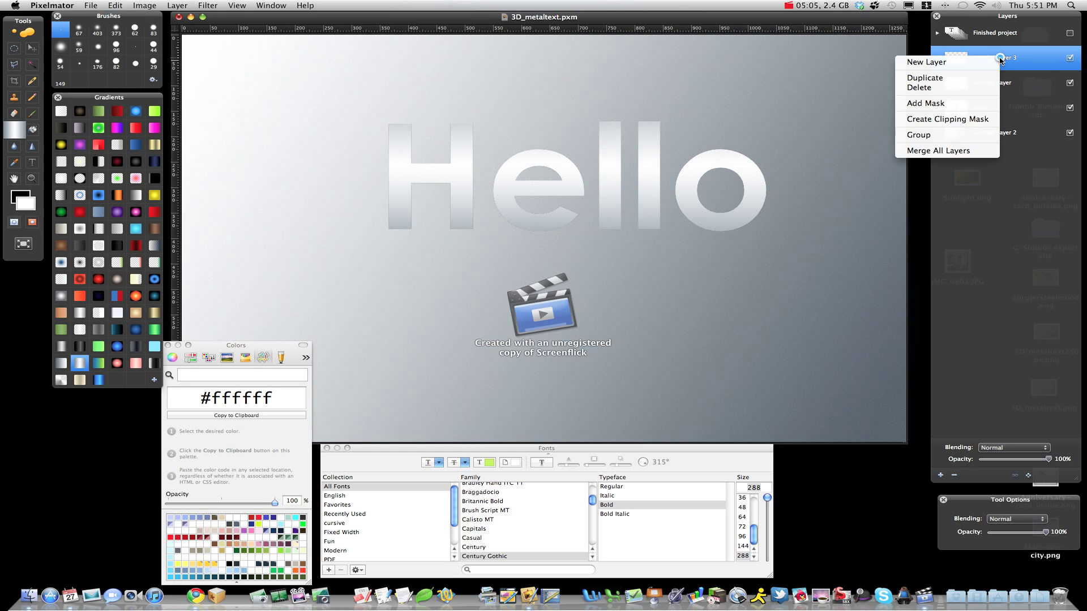
click(940, 79)
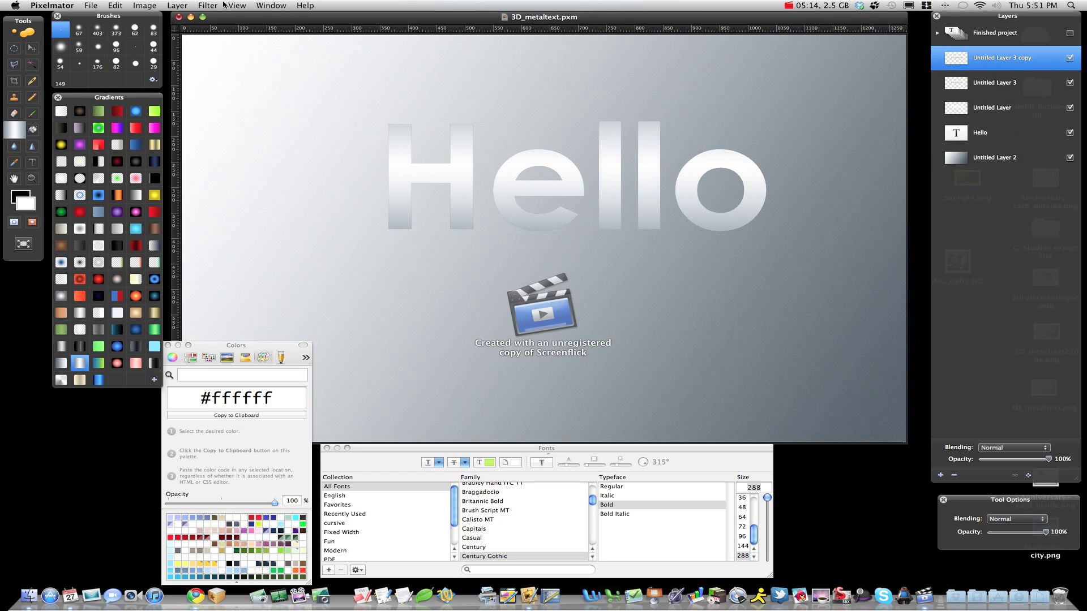
click(209, 7)
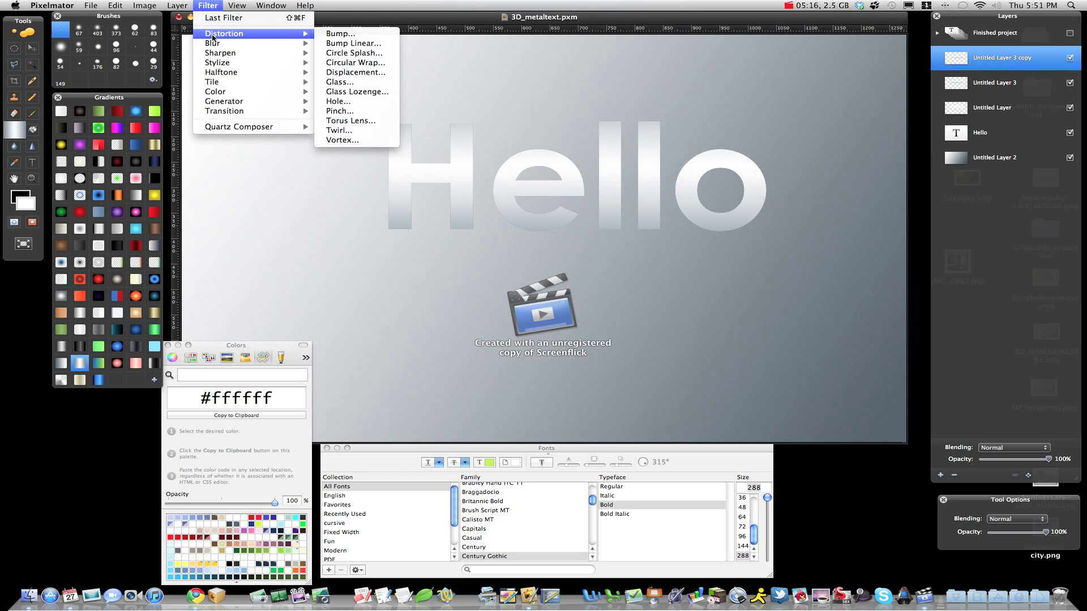
mouse_move(215, 57)
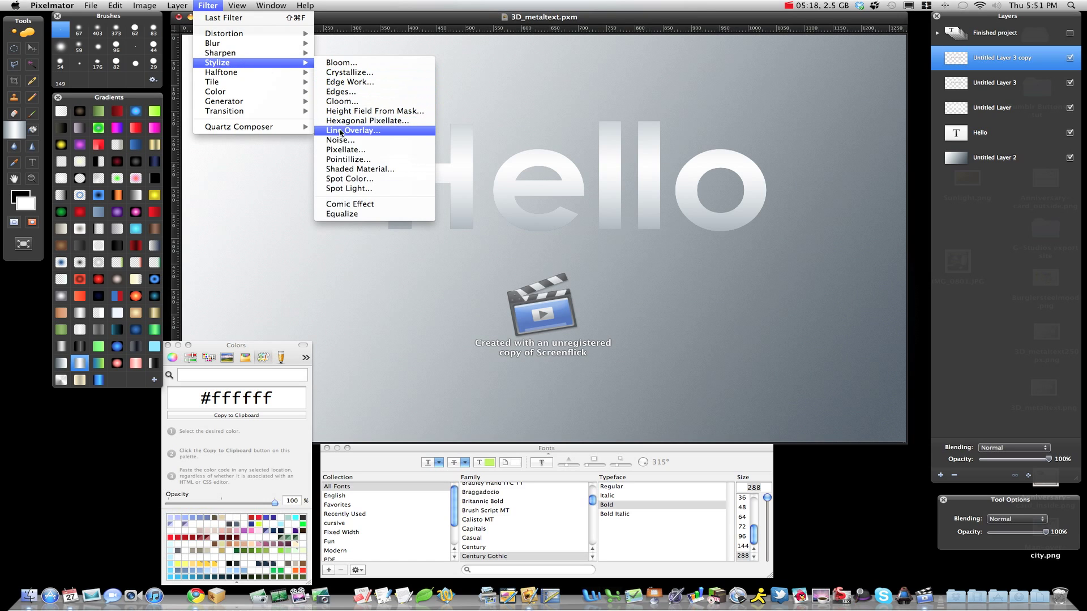
click(341, 142)
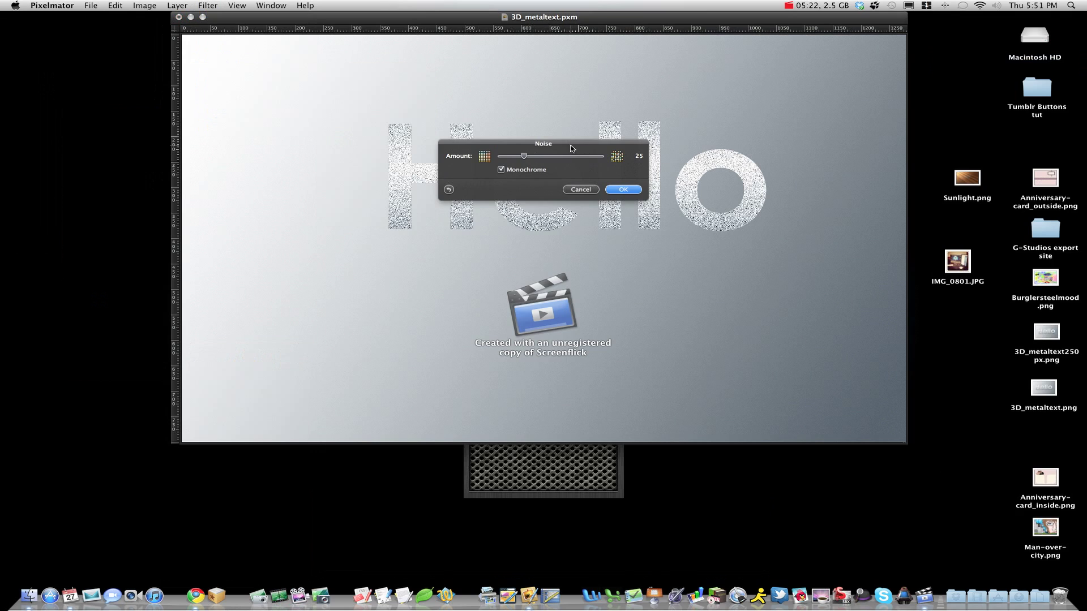
drag(572, 145, 521, 267)
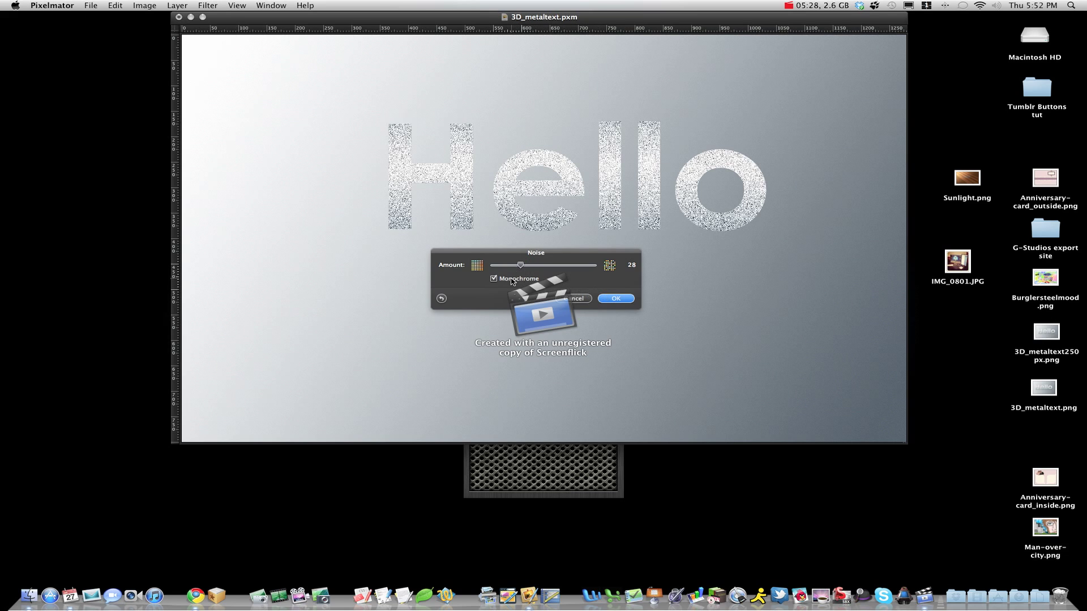
click(614, 299)
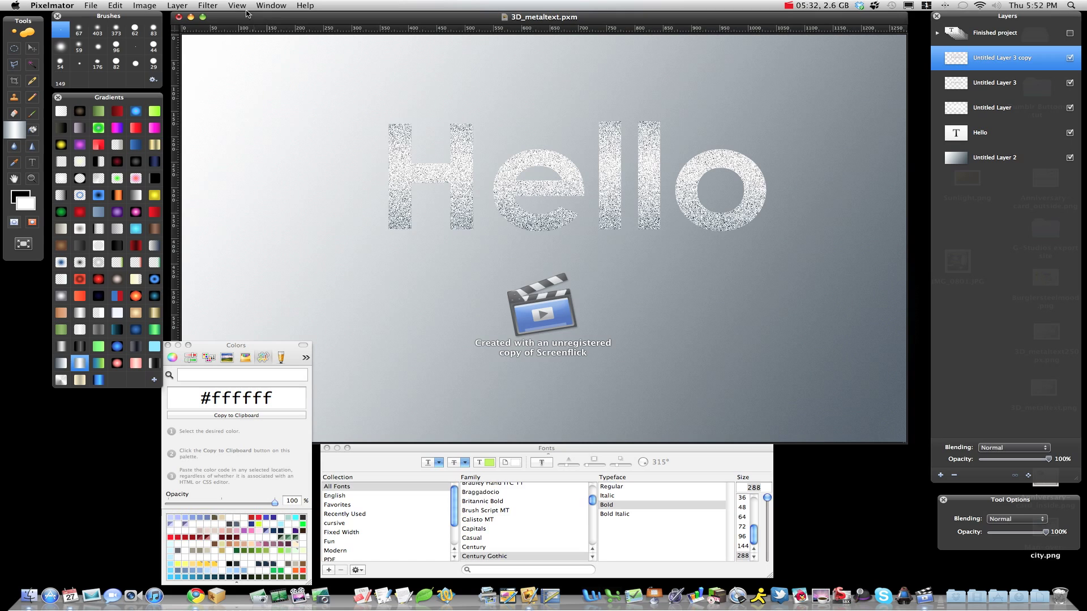
Apply a Motion Blur with a radius of about 12 and an angle of 24 to the noisy copy.
click(207, 6)
mouse_move(221, 45)
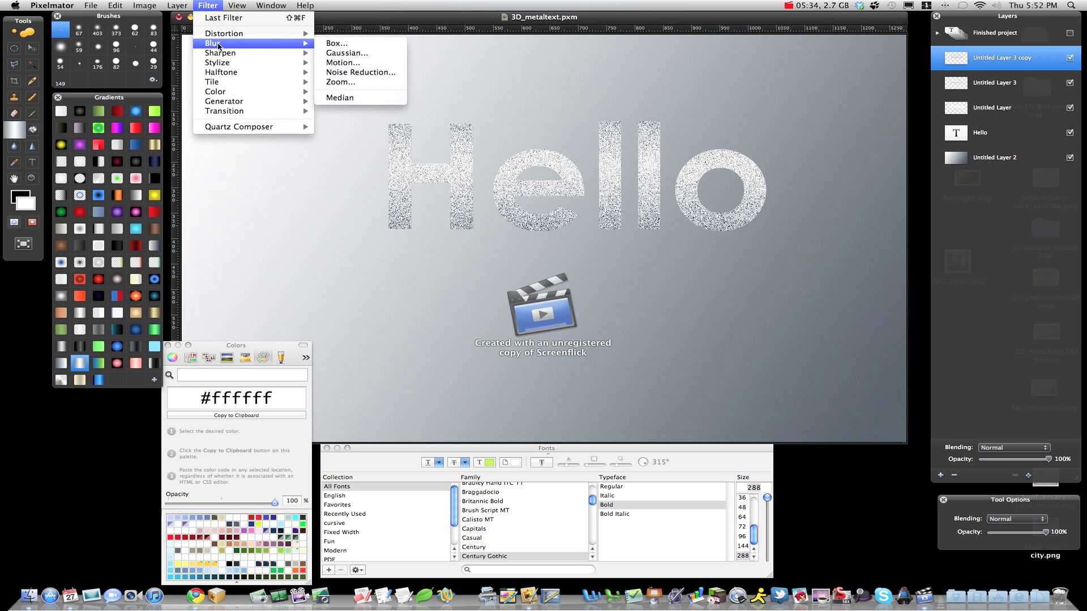
click(340, 62)
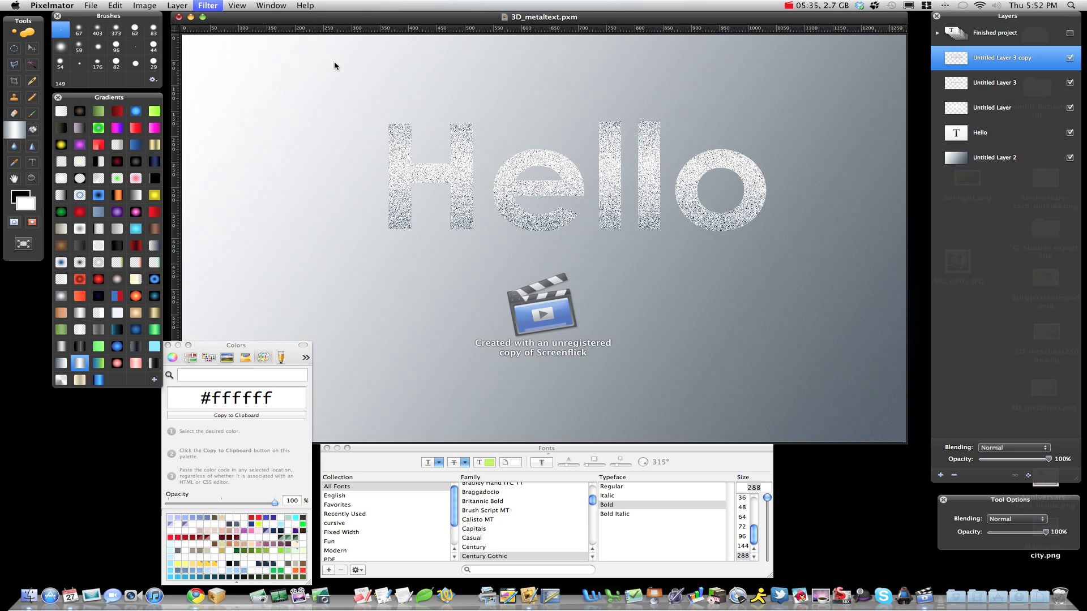
drag(506, 144, 469, 278)
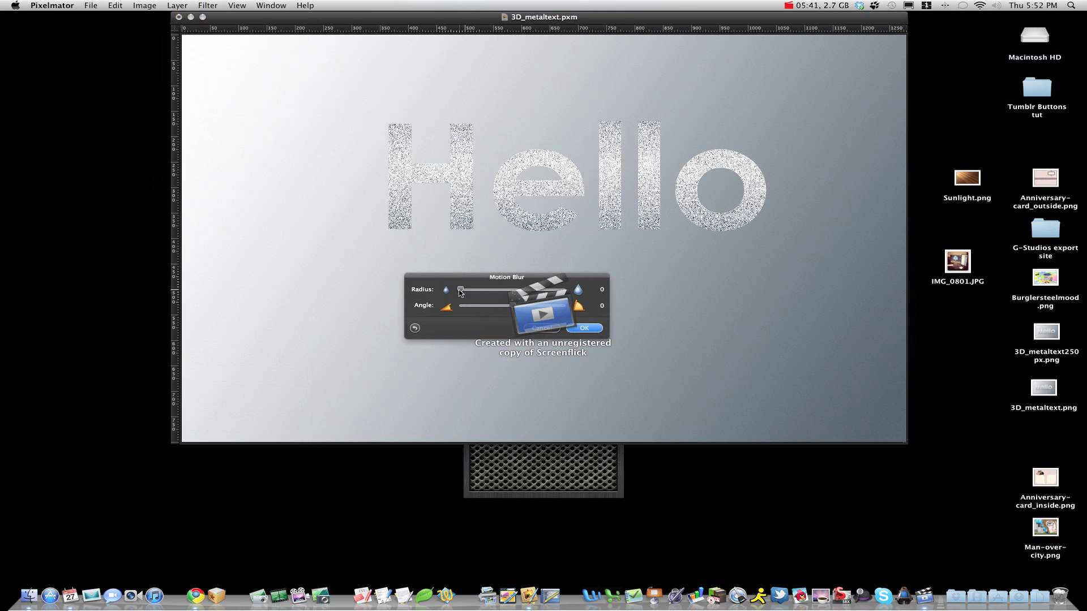
click(460, 291)
drag(460, 291, 521, 309)
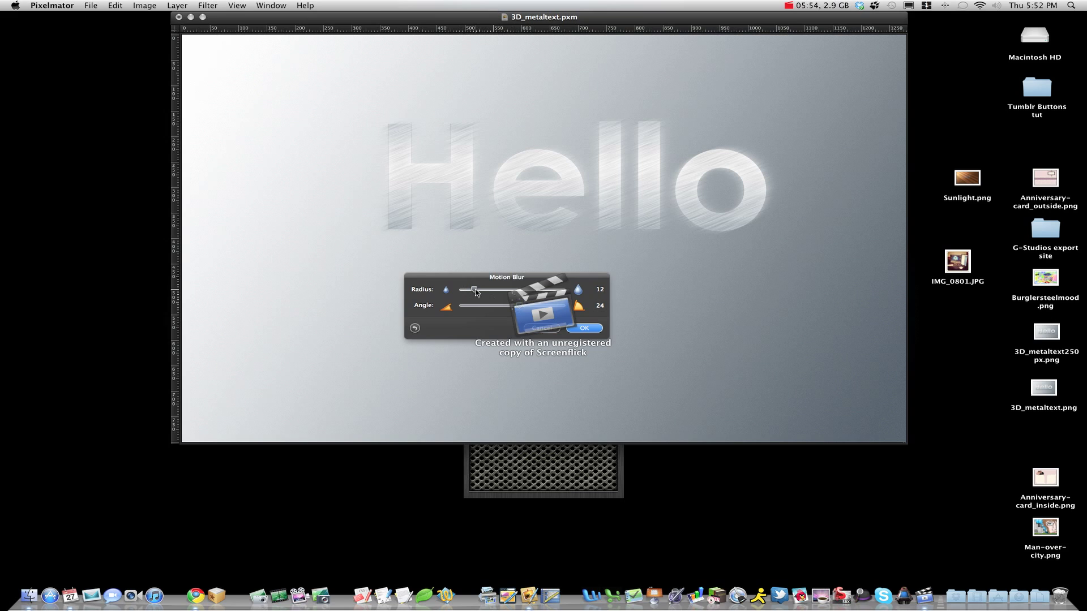
drag(474, 290, 473, 290)
click(592, 329)
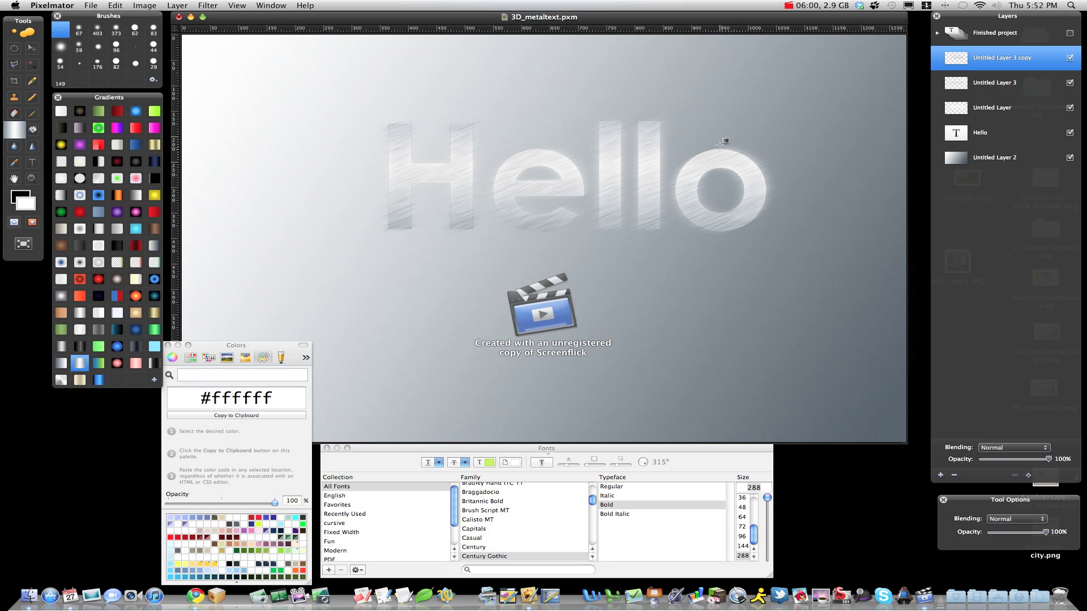
Trim the blur overflow outside the letters, using the inverted outline of the unblurred gradient layer as the selection, and deselect.
super+click(957, 87)
click(115, 5)
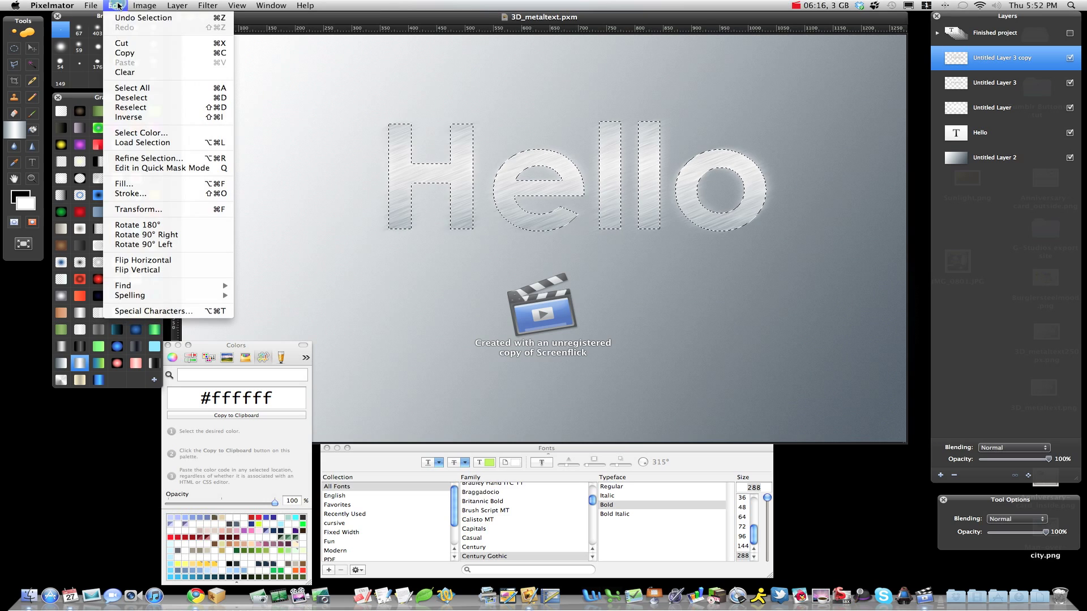
click(136, 117)
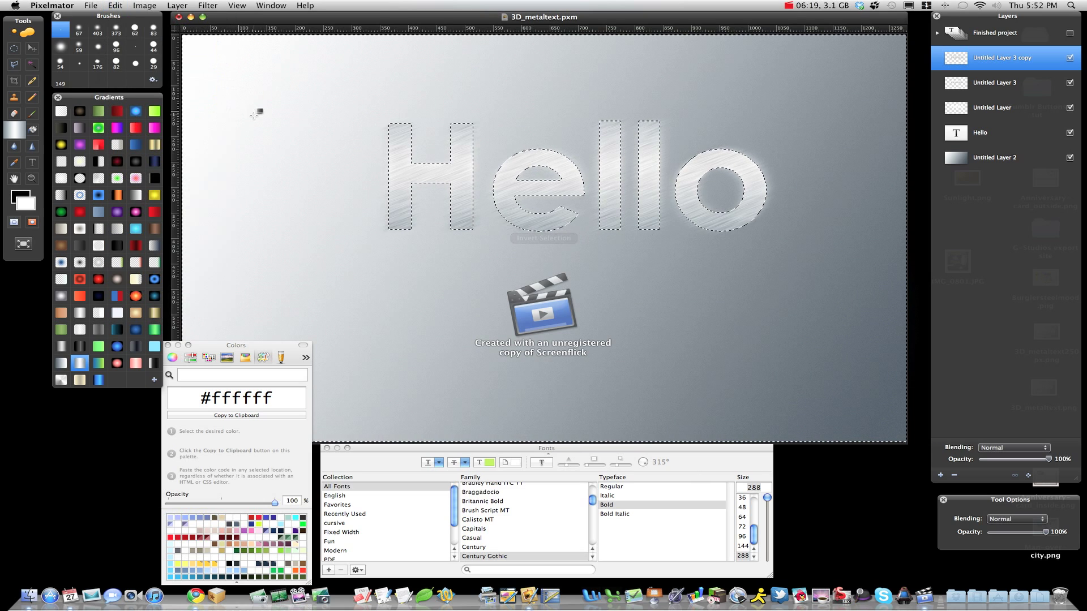
key(BackSpace)
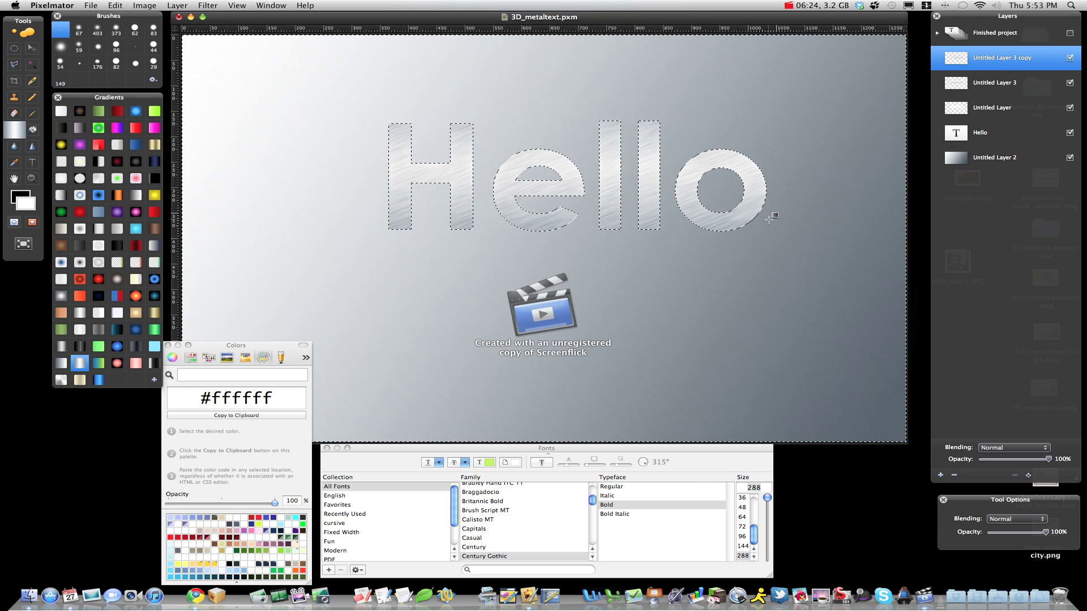
key(super+d)
Convert the black "Hello" text layer into pixels and make it a soft, slightly offset shadow with a Gaussian Blur of radius 17.
click(990, 133)
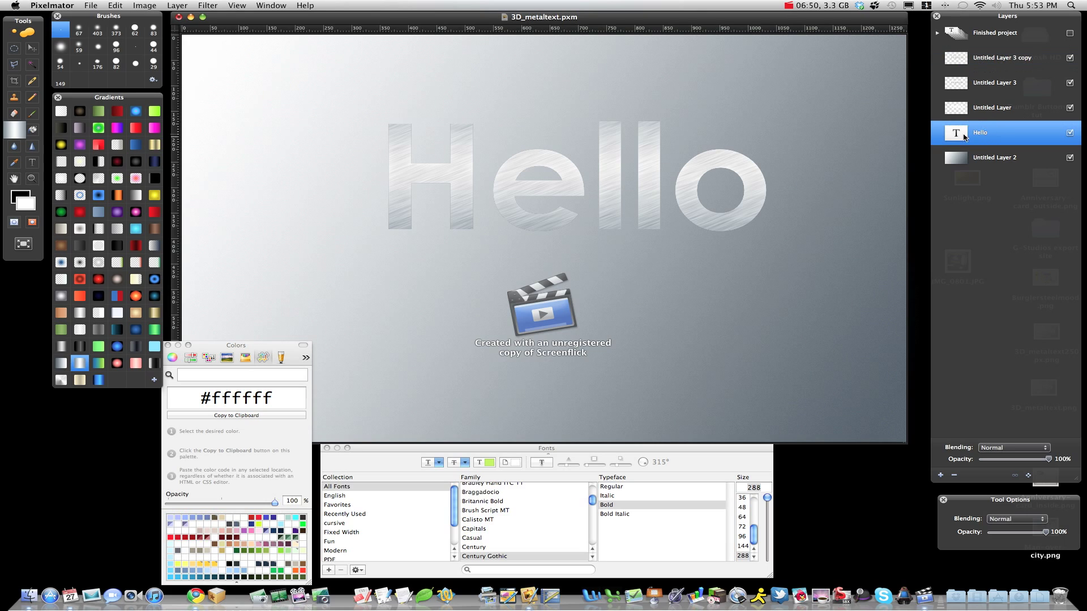
right_click(1001, 134)
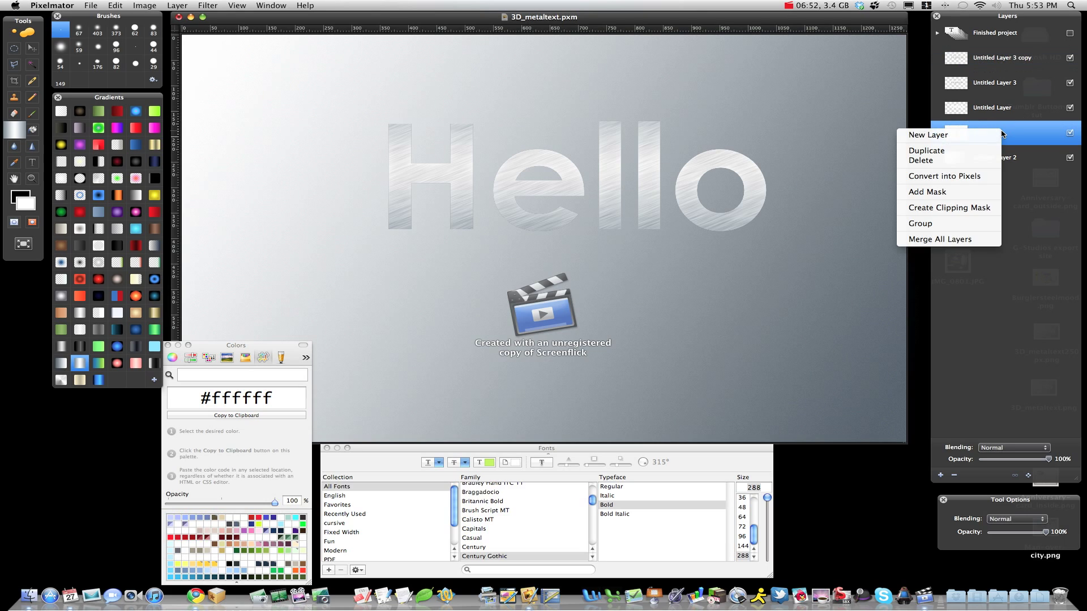
click(965, 177)
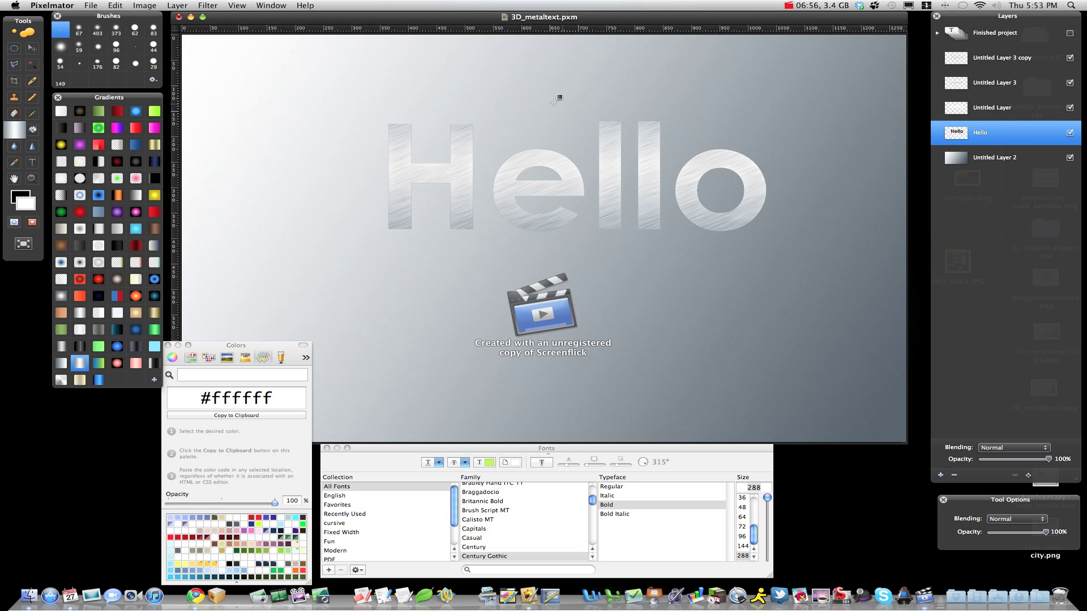
click(202, 5)
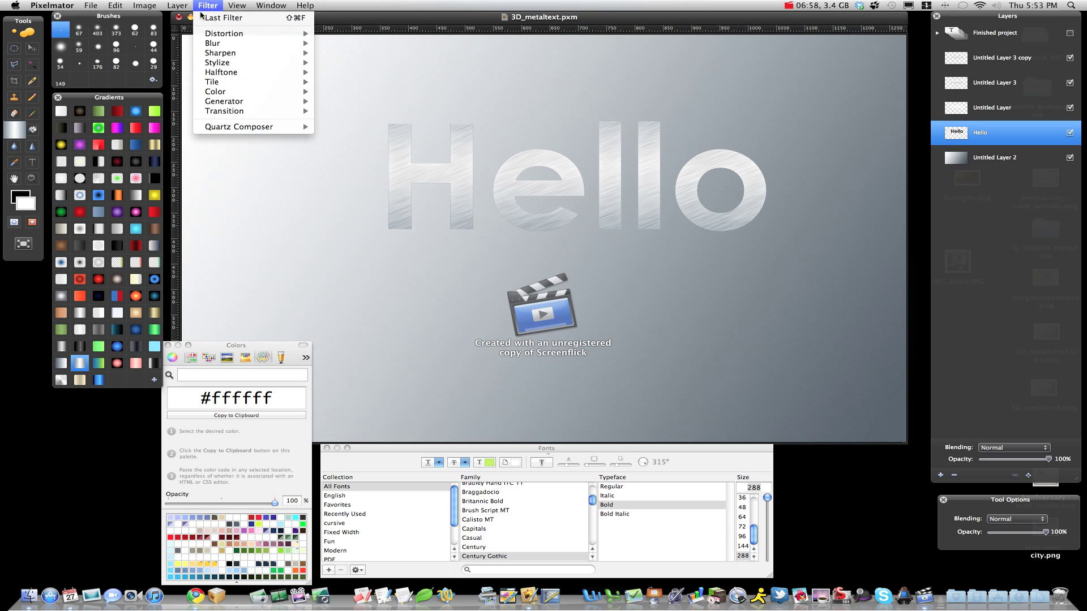
mouse_move(218, 44)
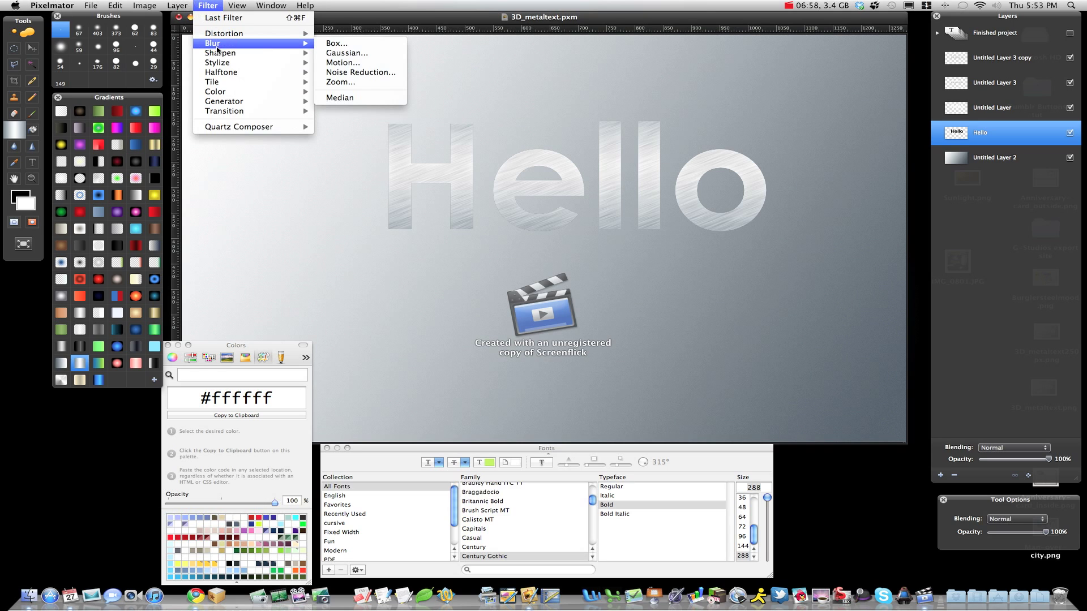
click(347, 55)
drag(510, 149, 355, 329)
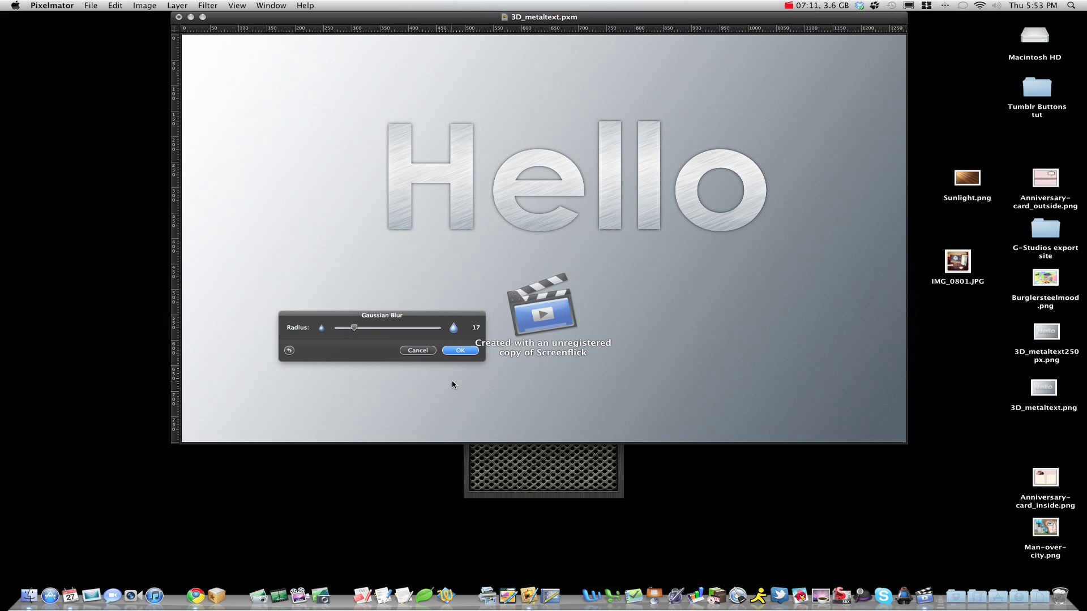
click(460, 351)
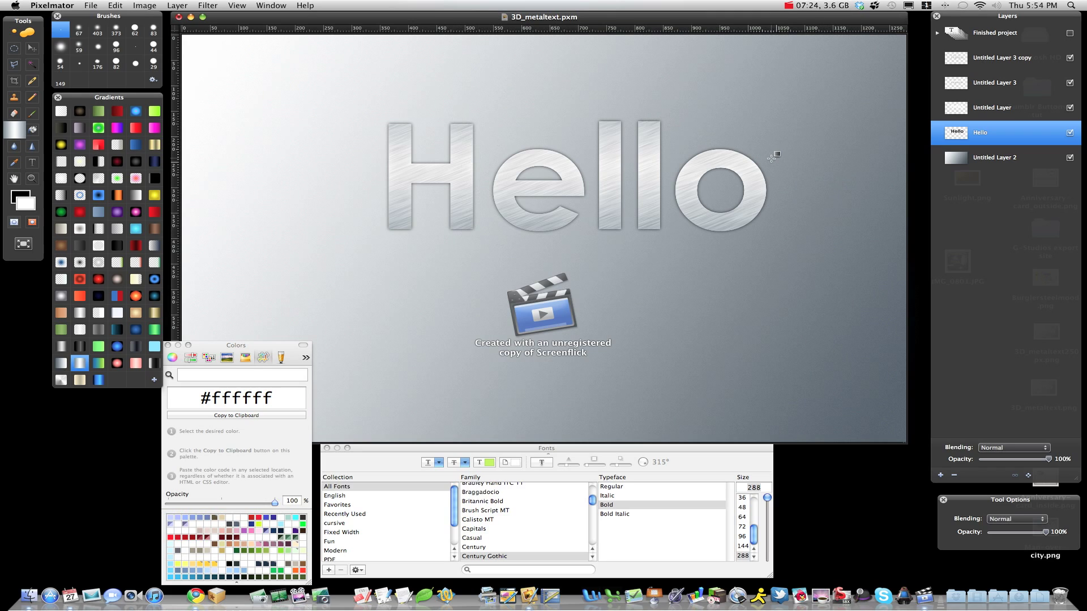
key(v)
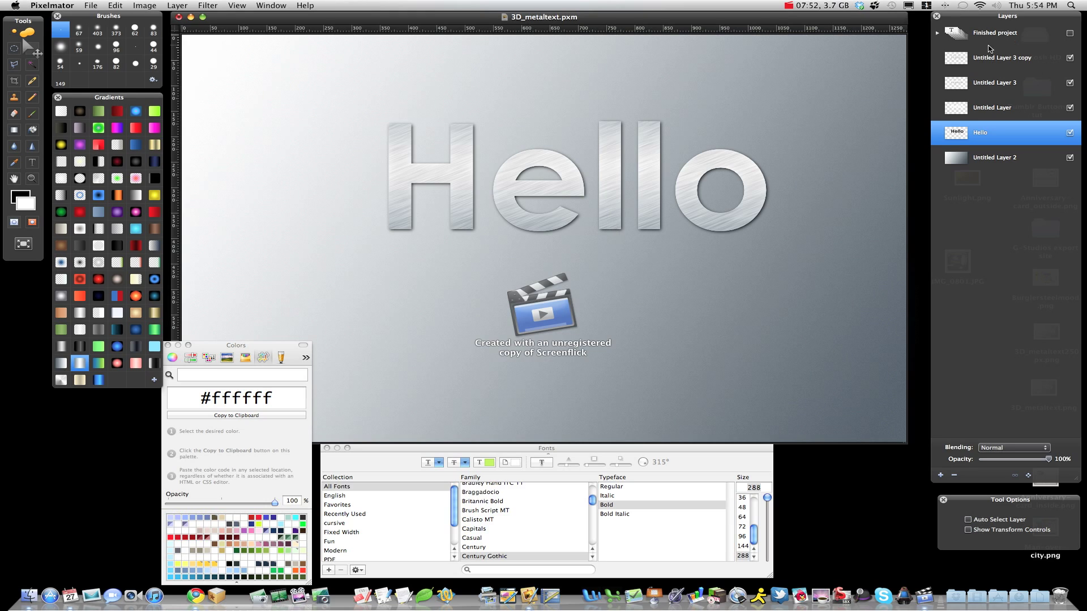
Add a new layer above the brushed copy and load the Arc__s_Rivets___Metal_Brushes_by_Arcy_is_distracted brush set.
click(997, 58)
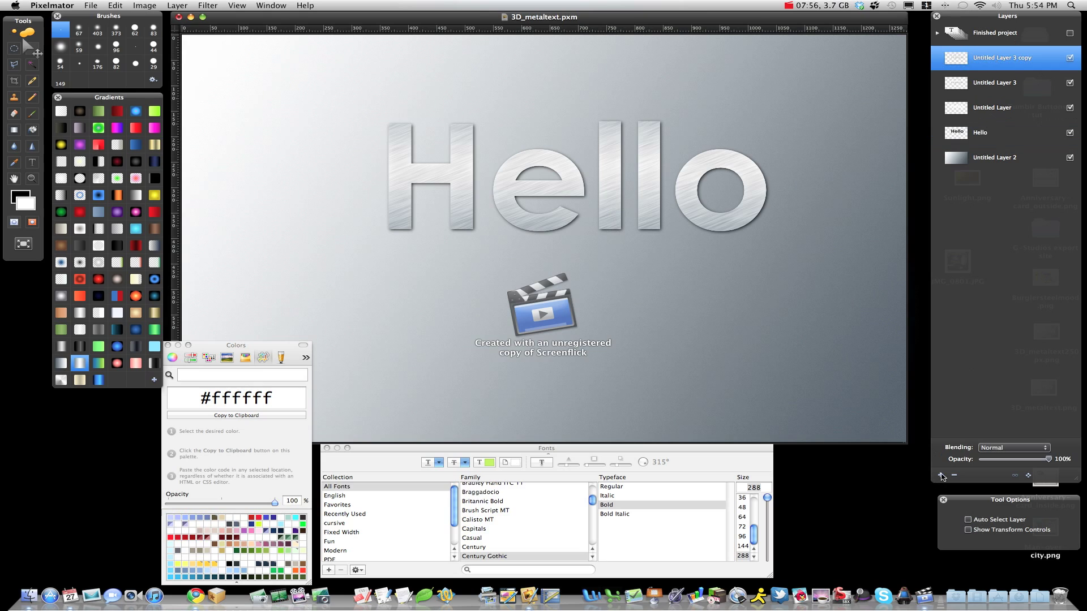
click(941, 477)
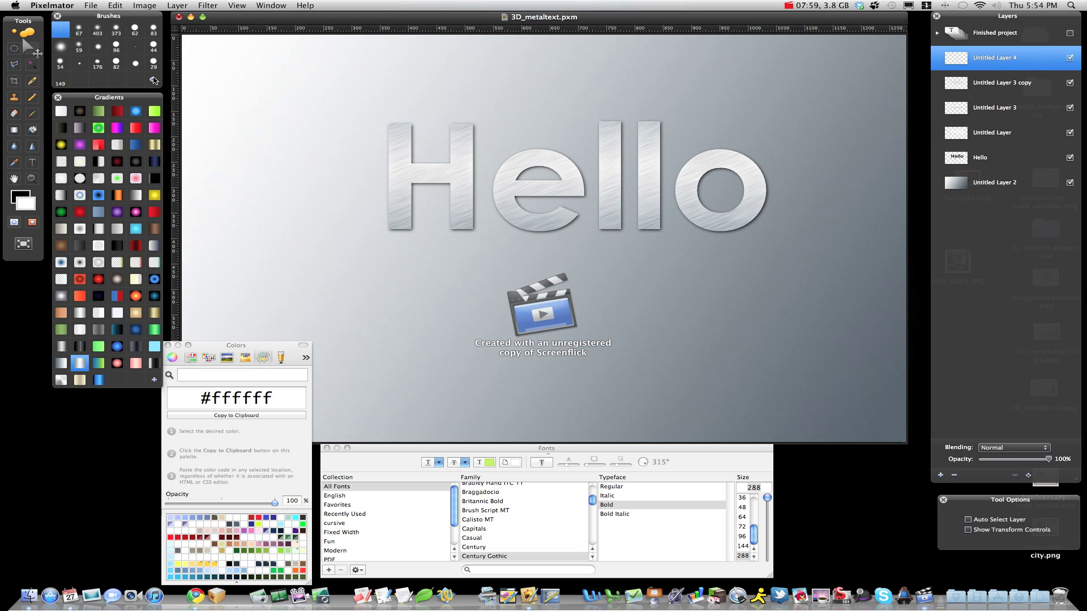
click(152, 80)
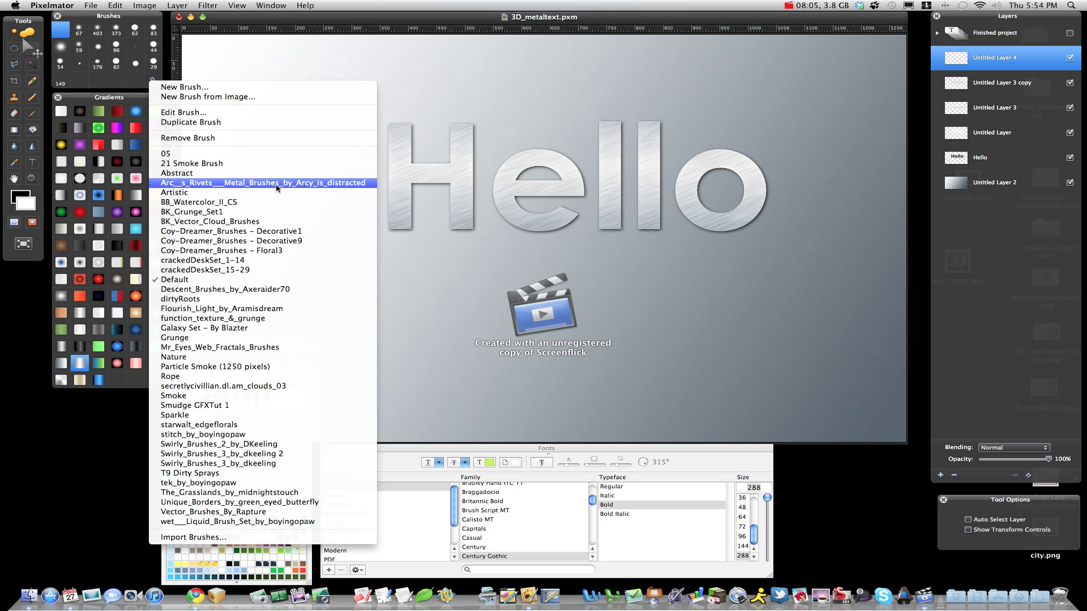
click(348, 187)
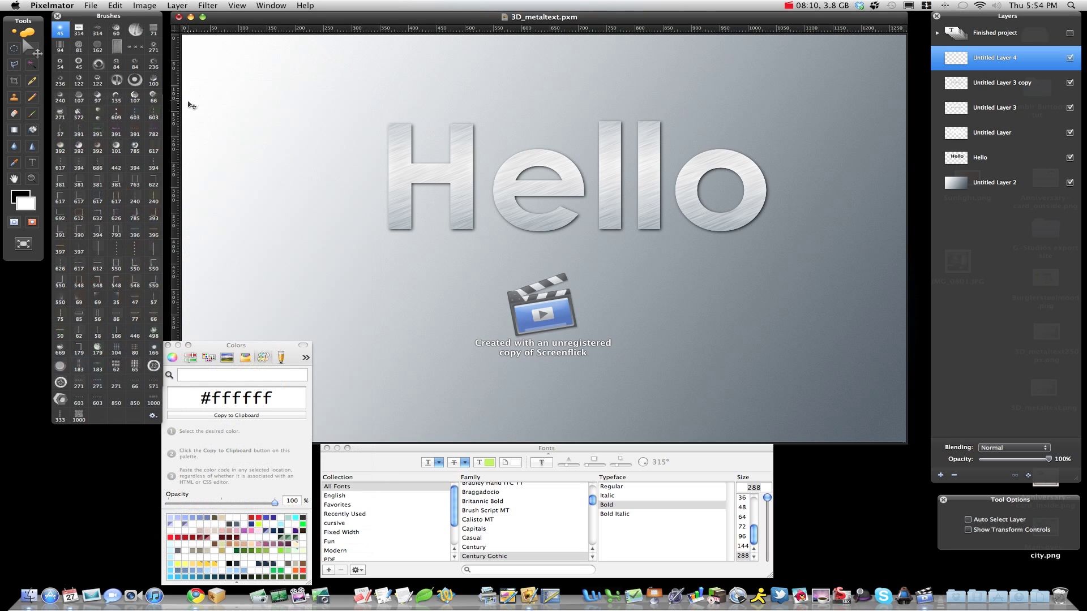
Stamp one small black screw-head rivet near the top of the H's left stem using a round slotted brush.
click(116, 83)
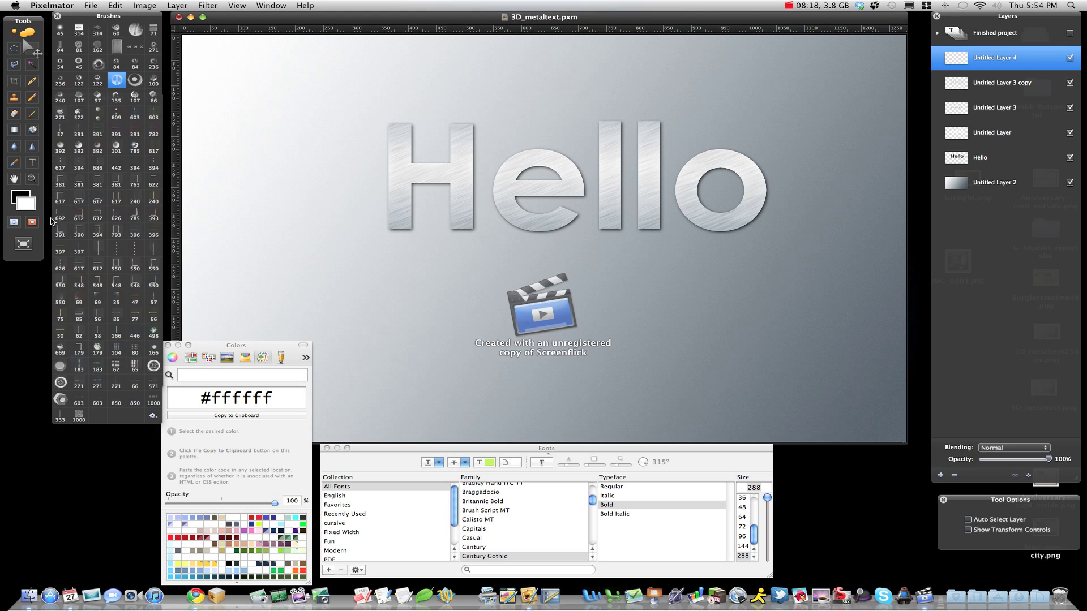
click(35, 207)
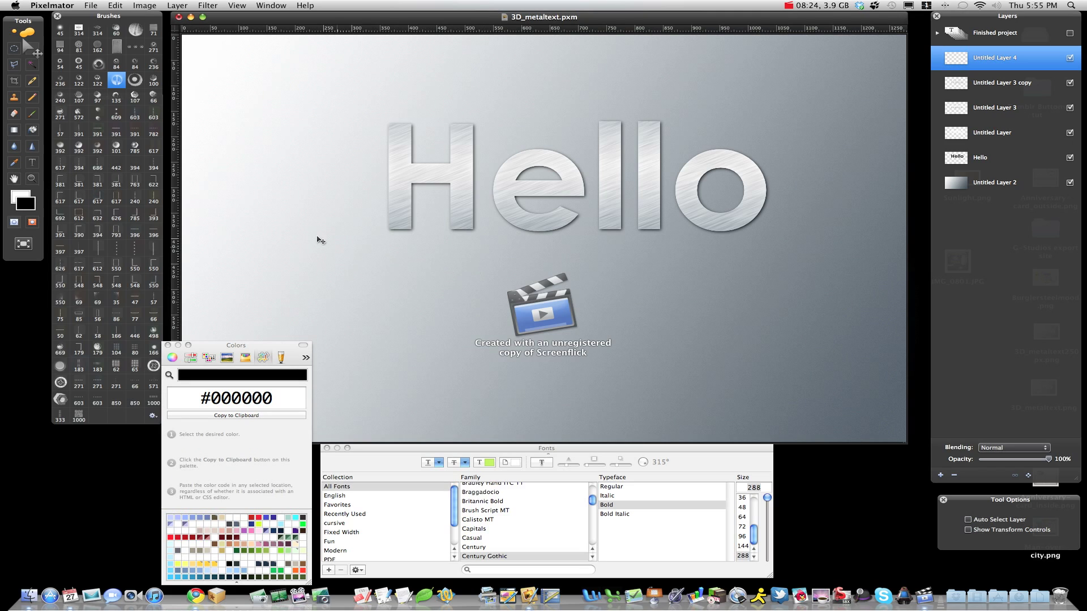
click(31, 114)
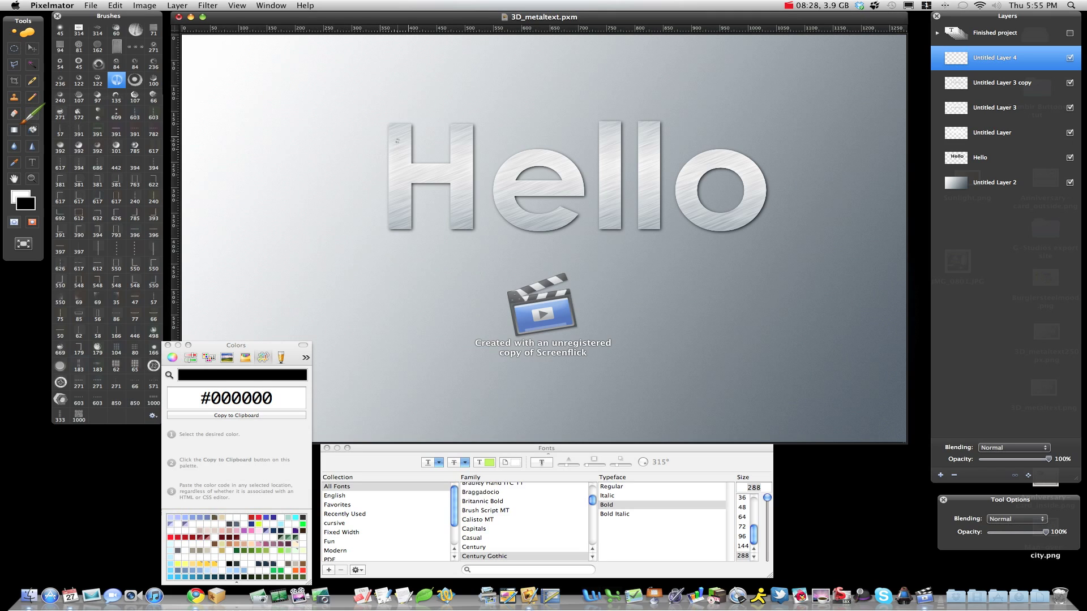
right_click(397, 140)
Duplicate the rivet twelve times, placing copies at the stem ends of the H and both l's and around the e and o.
key(v)
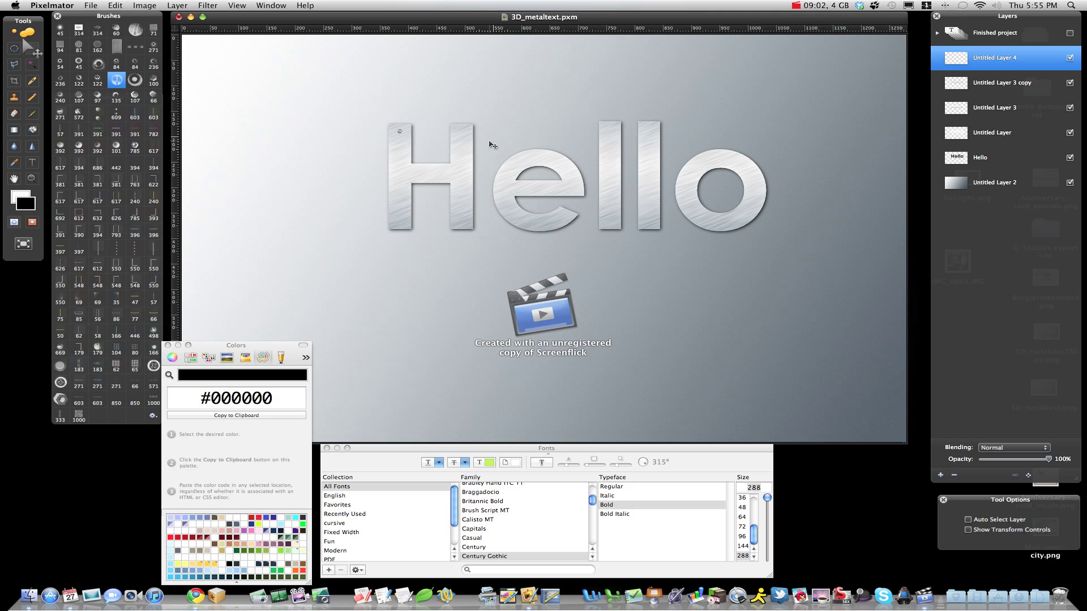
click(491, 143)
drag(492, 144, 854, 189)
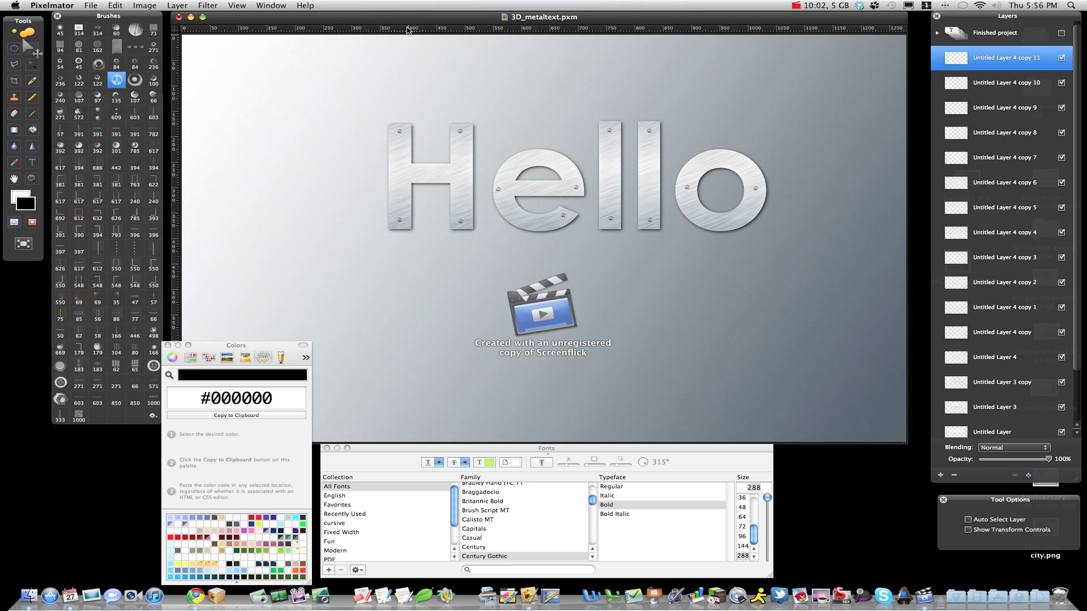
Place a horizontal guide along the top row of rivets on the H and both l's.
drag(407, 29, 418, 134)
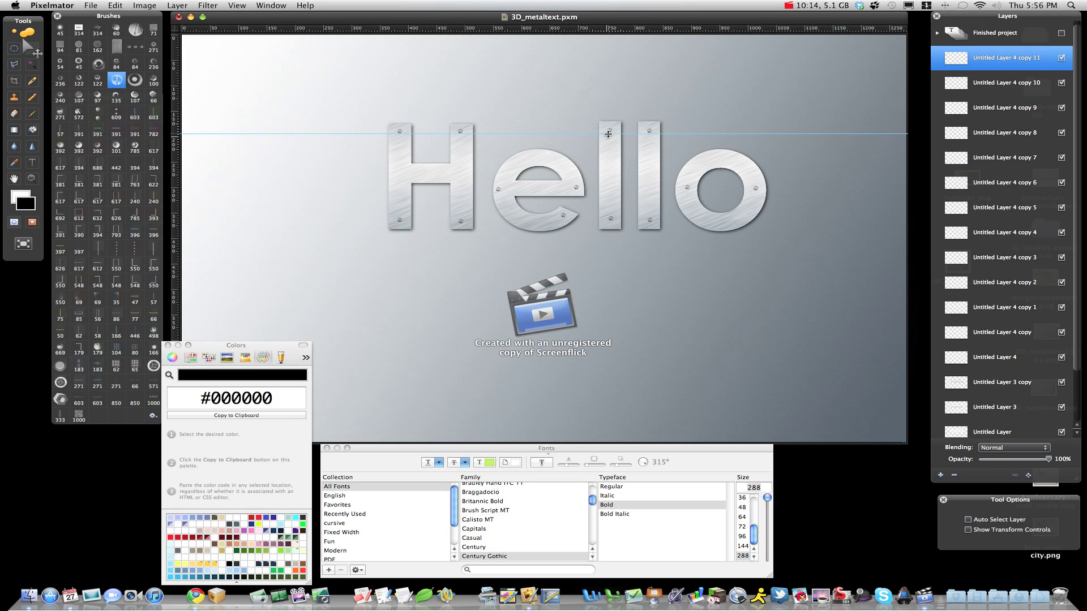
Nudge the rivet at the left side of the e slightly to the right, using transform controls on its layer.
drag(176, 184, 180, 214)
click(968, 531)
click(1012, 207)
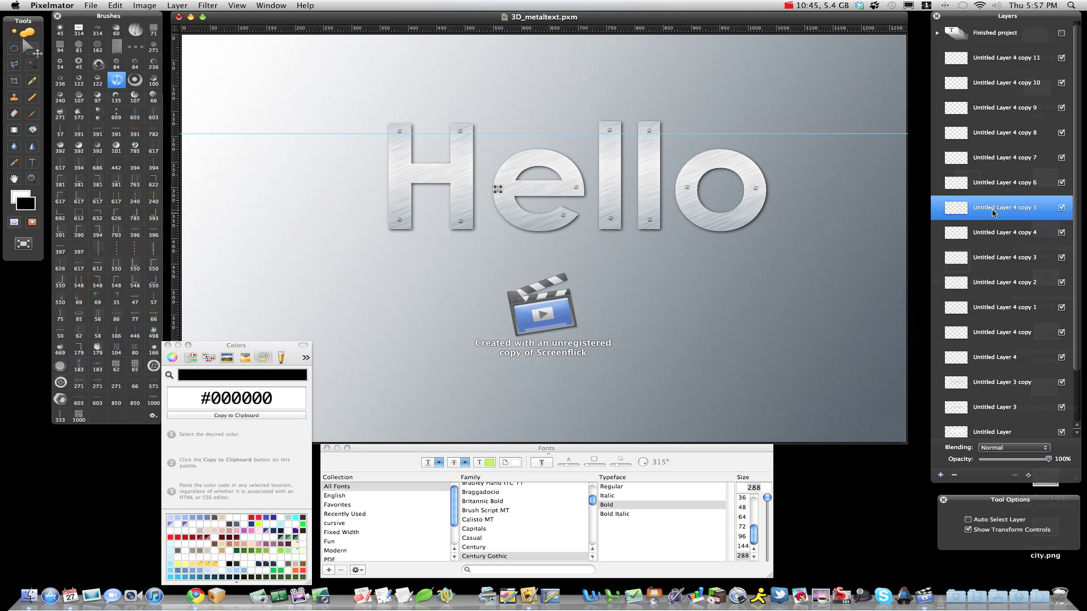
click(535, 288)
drag(540, 291, 544, 289)
click(968, 530)
Merge all rivet layers, from Untitled Layer 4 through Untitled Layer 4 copy 11, and rename the merged layer Screws.
click(997, 59)
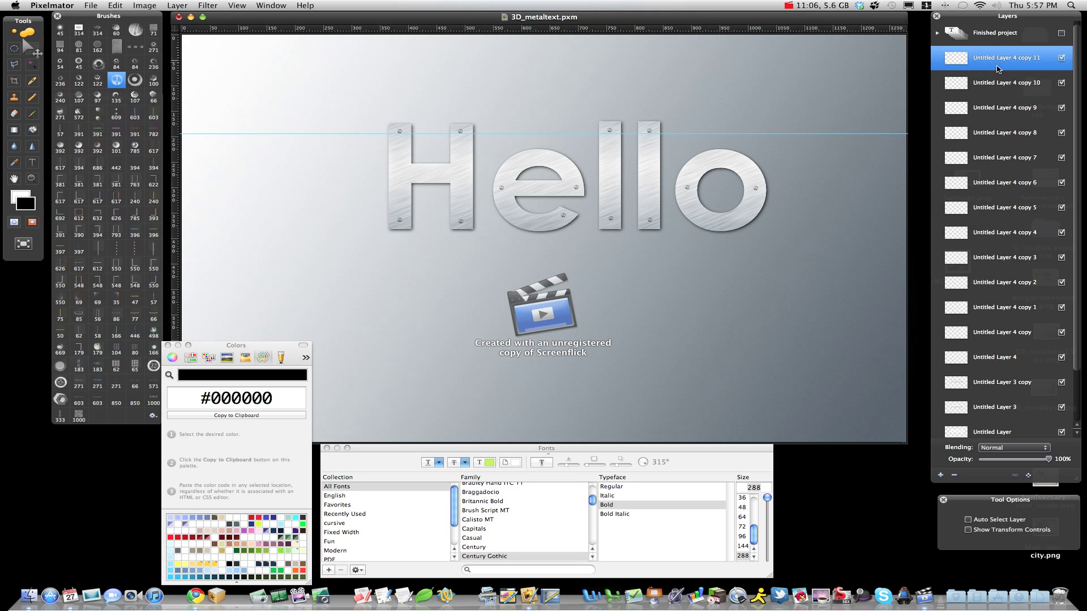
scroll(999, 142, down, 3)
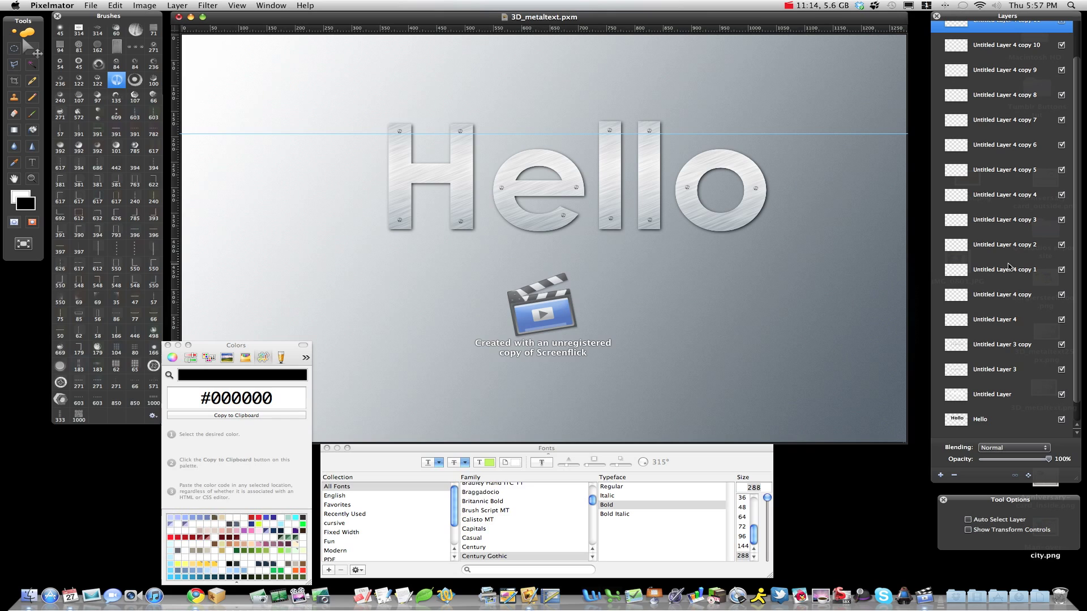
shift+click(998, 320)
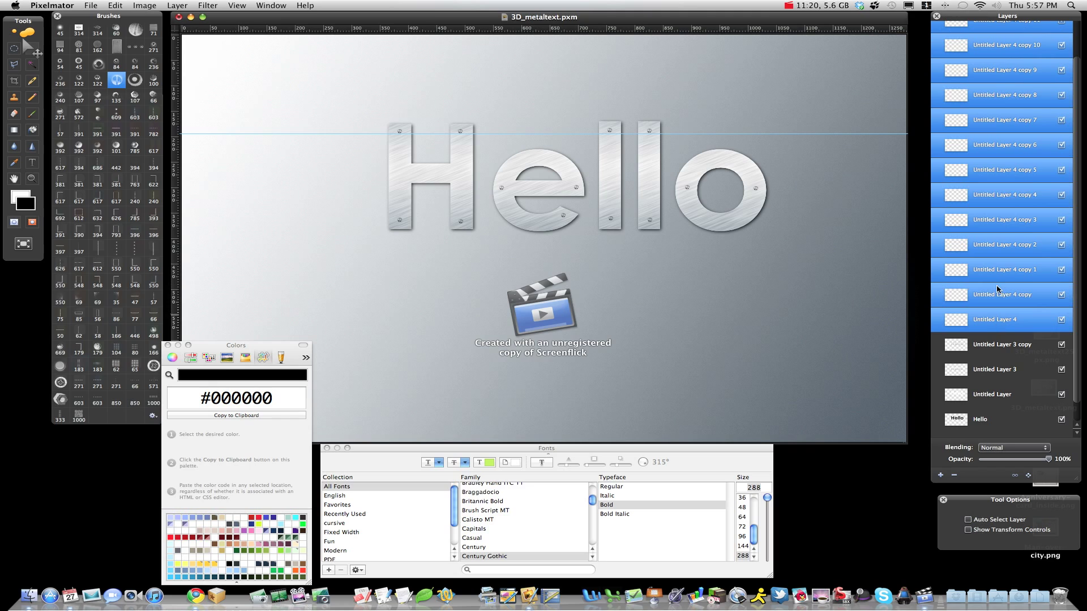
right_click(997, 115)
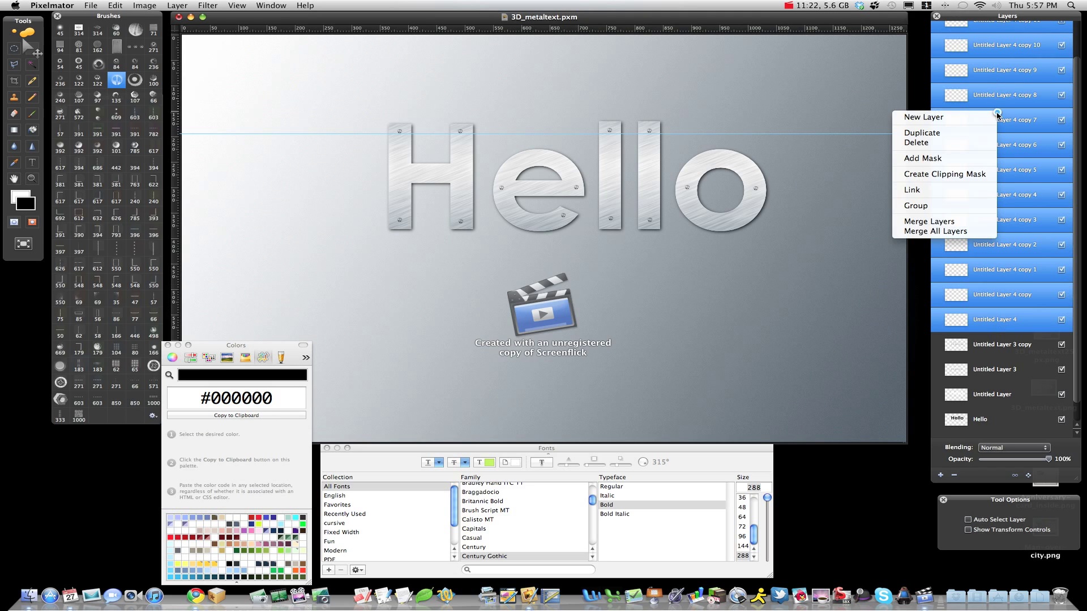
click(941, 222)
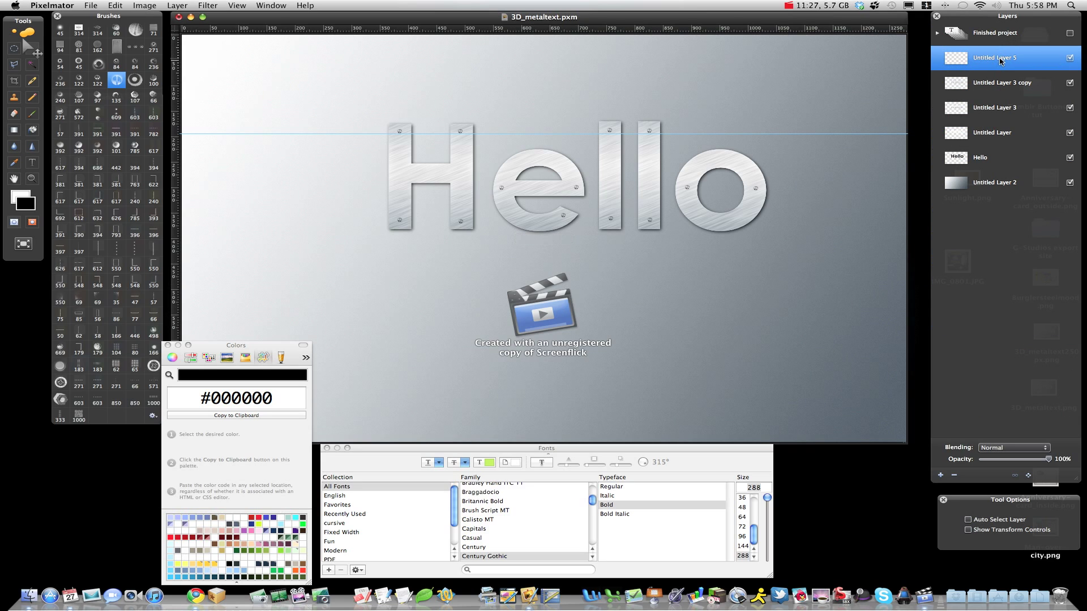
double_click(1000, 58)
text(Screws)
key(Return)
Load the outline of the Screws layer as a selection and add a new layer above it.
key(super+equal)
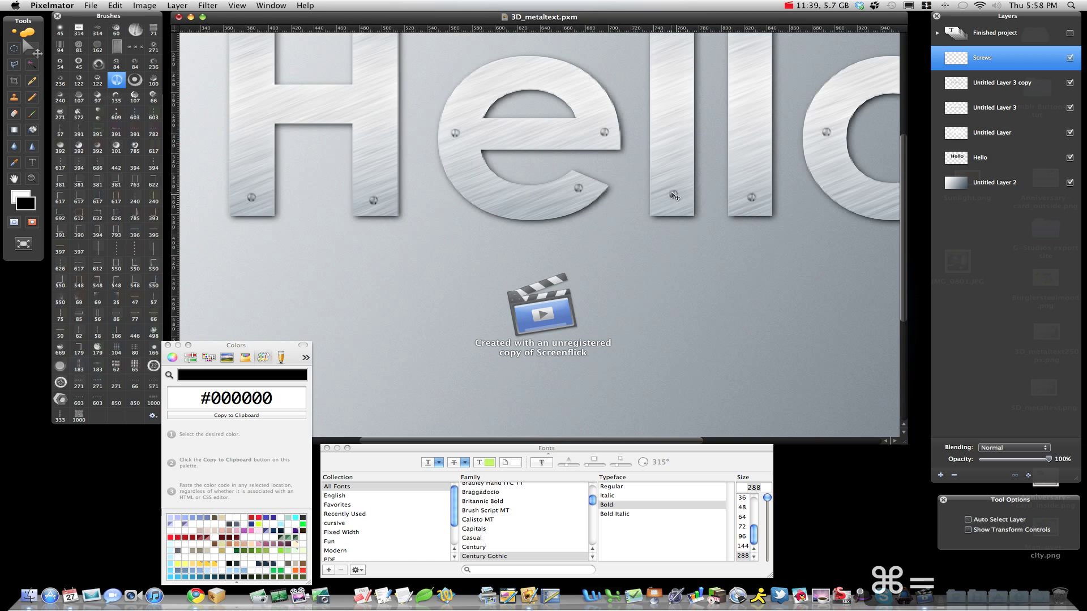
scroll(676, 196, up, 3)
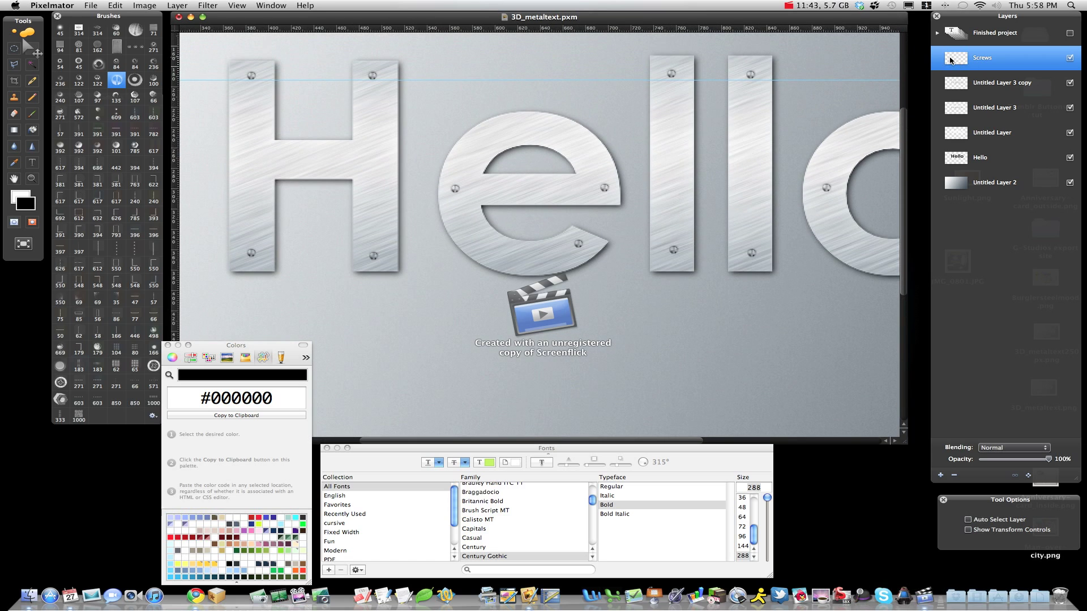
super+click(951, 60)
click(941, 475)
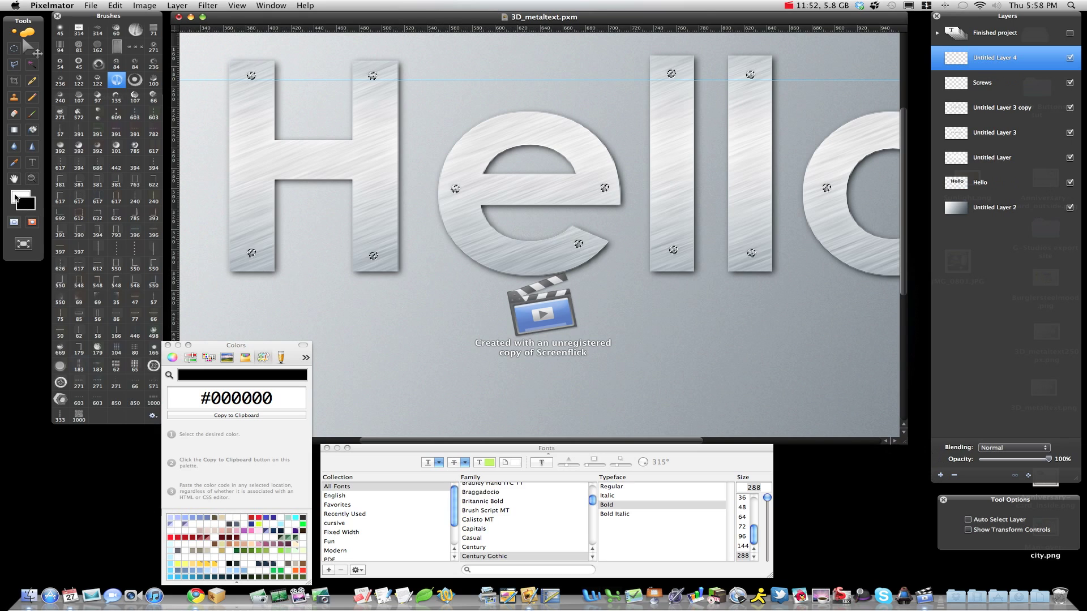
Fill the screw-shaped selection with white (#ffffff) at 100% opacity, deselect, and move the white layer below Screws.
key(x)
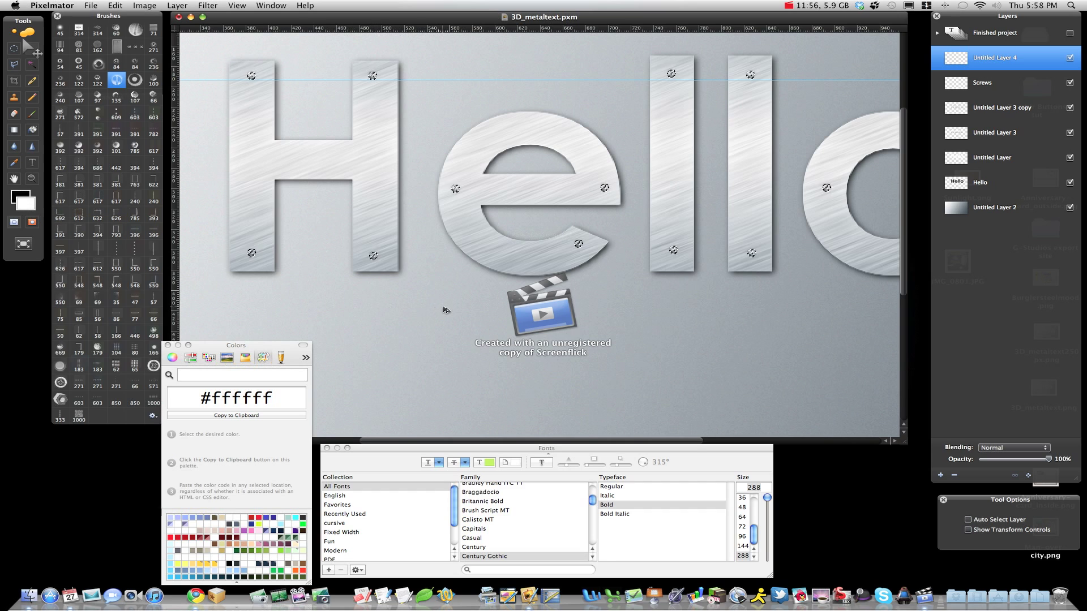
key(super+alt+f)
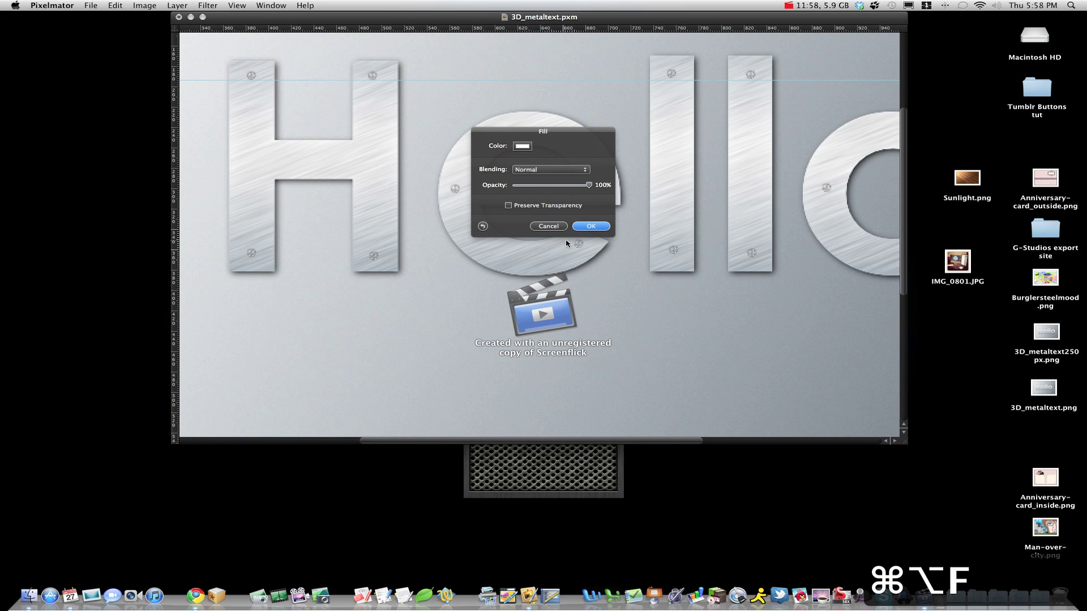
click(592, 226)
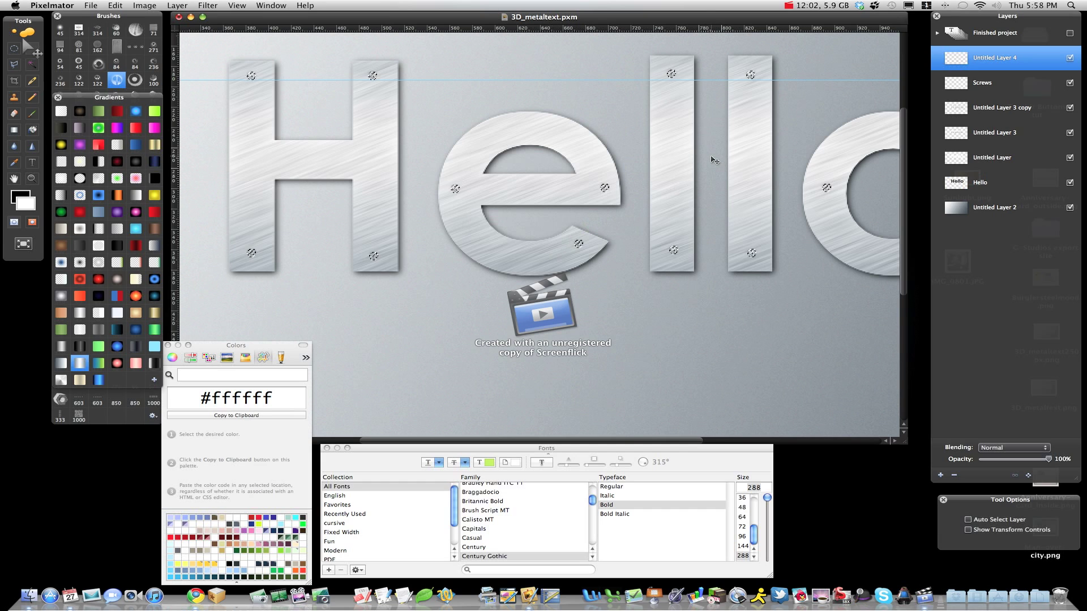
key(super+d)
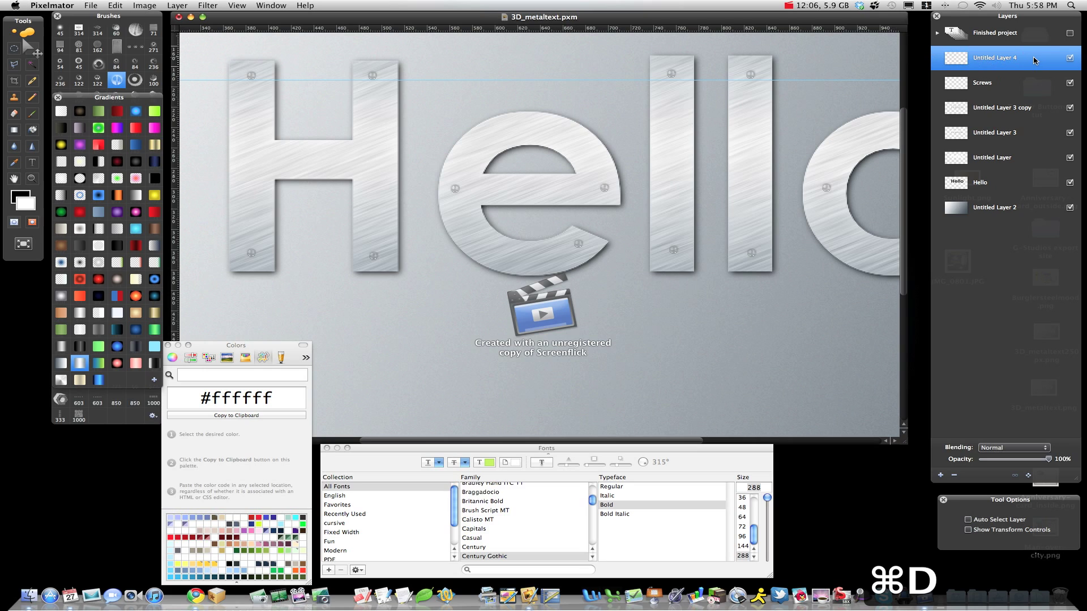
drag(1034, 60, 1034, 94)
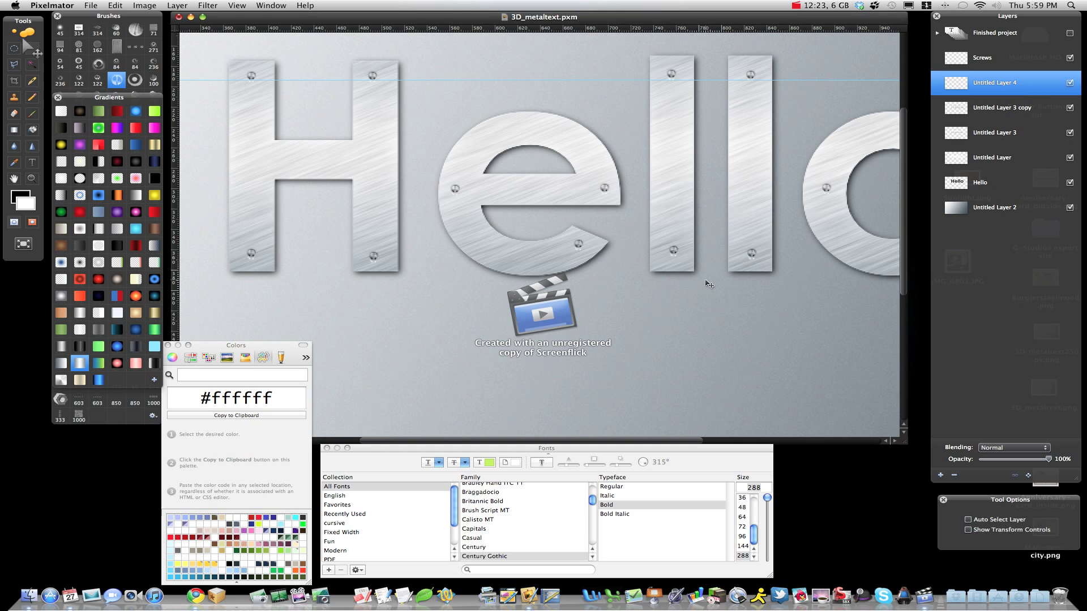
key(super+minus)
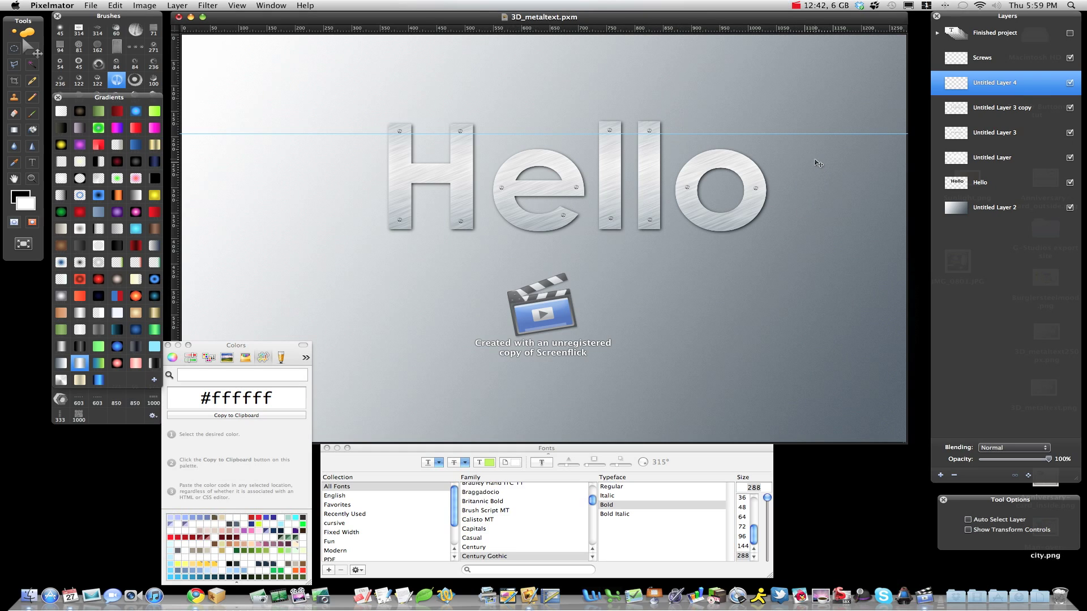
Group all the layers from Screws down to the background gradient layer, Untitled Layer 2.
click(1069, 33)
click(1005, 64)
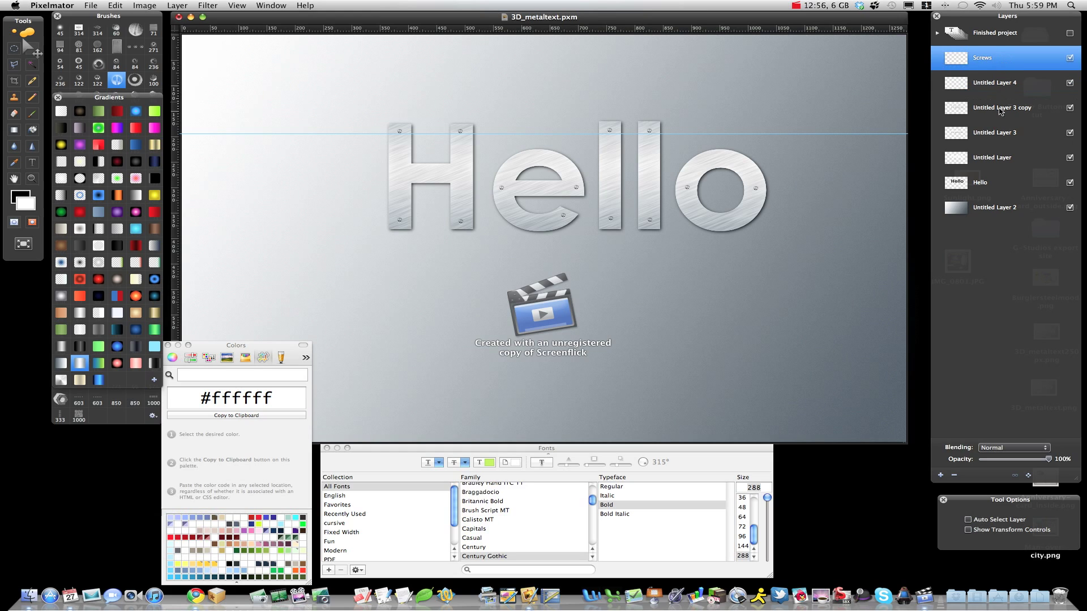
shift+click(1006, 213)
right_click(1006, 212)
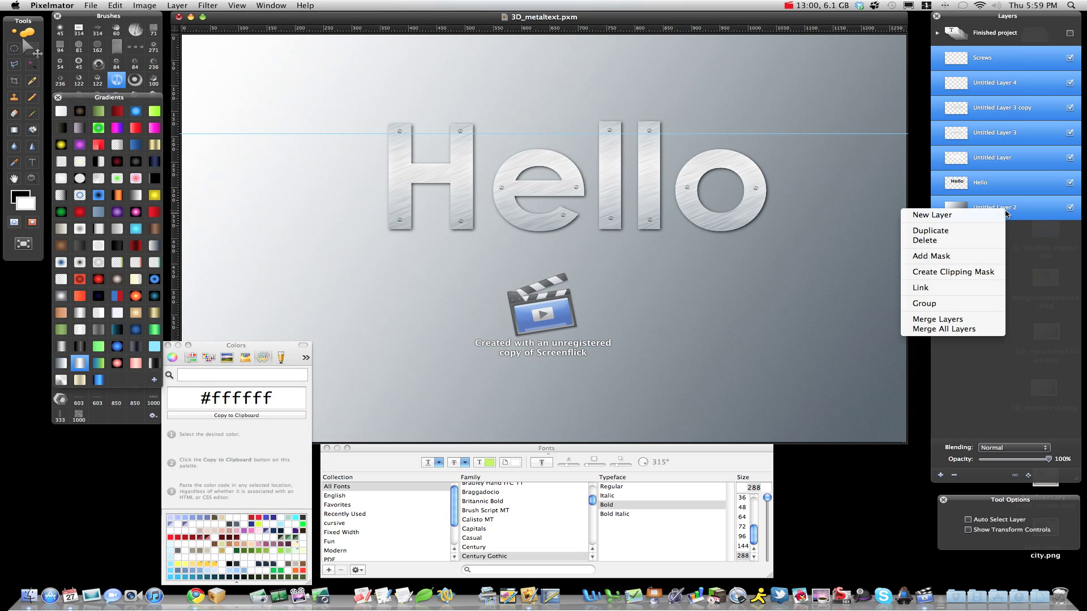
click(922, 305)
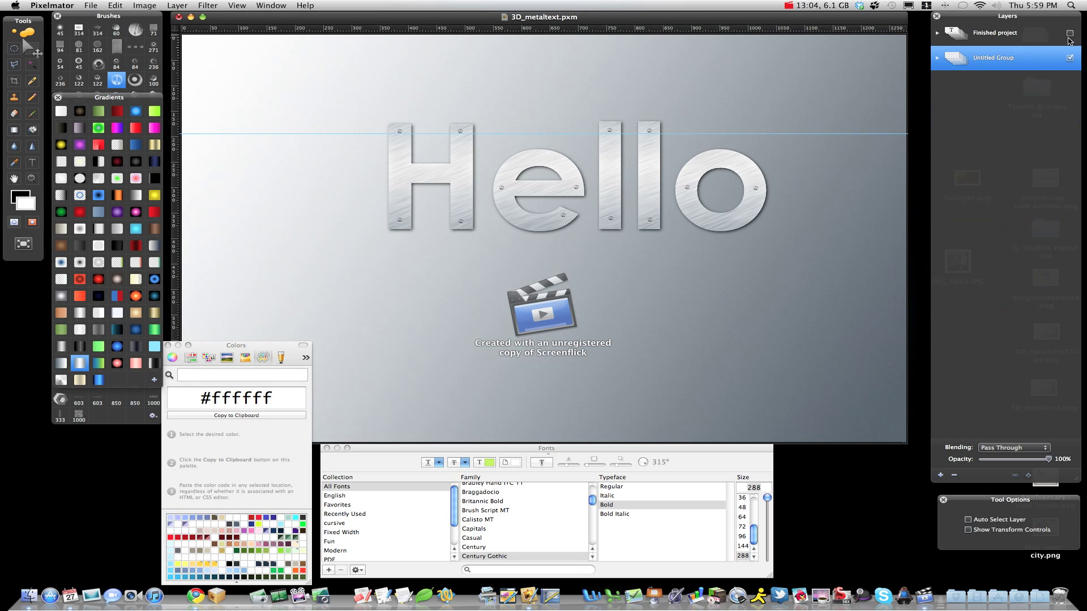
Show the Finished project group instead of the new group, and compare its text with and without the Long shadow layer.
click(1070, 58)
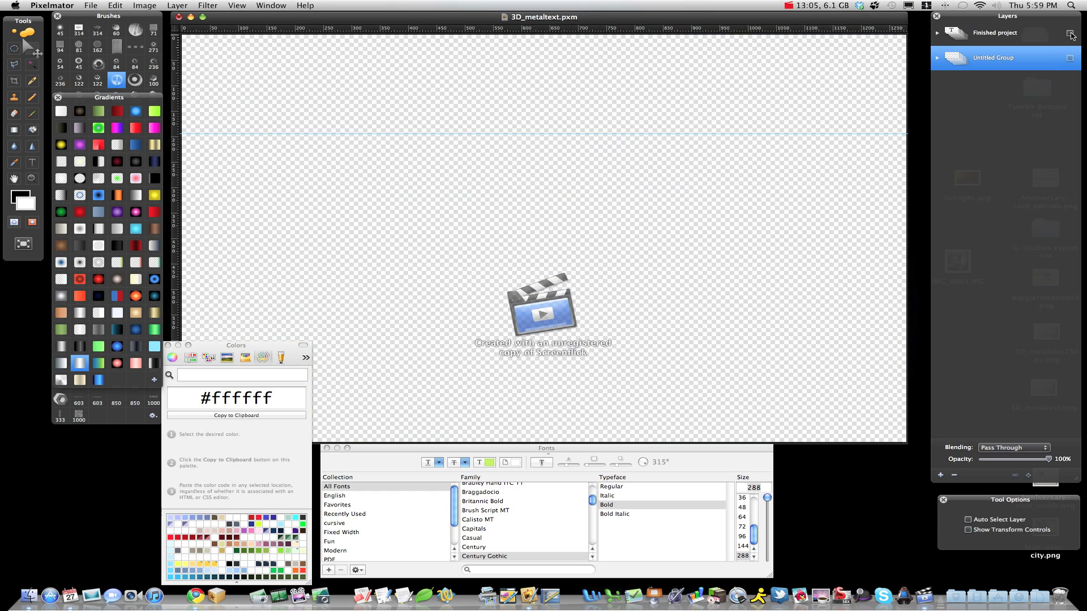
click(1069, 34)
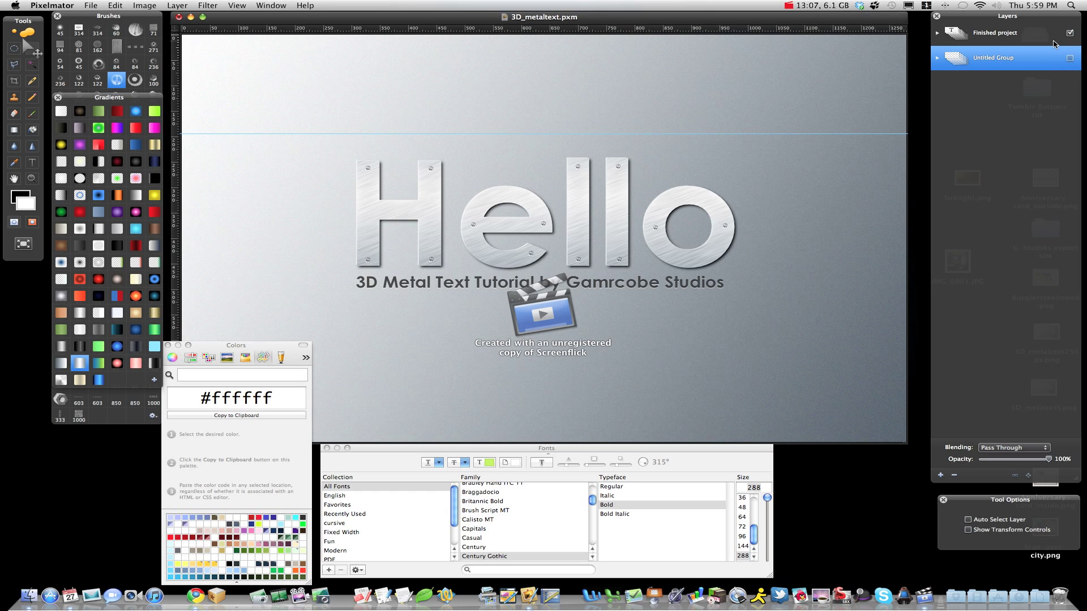
click(937, 33)
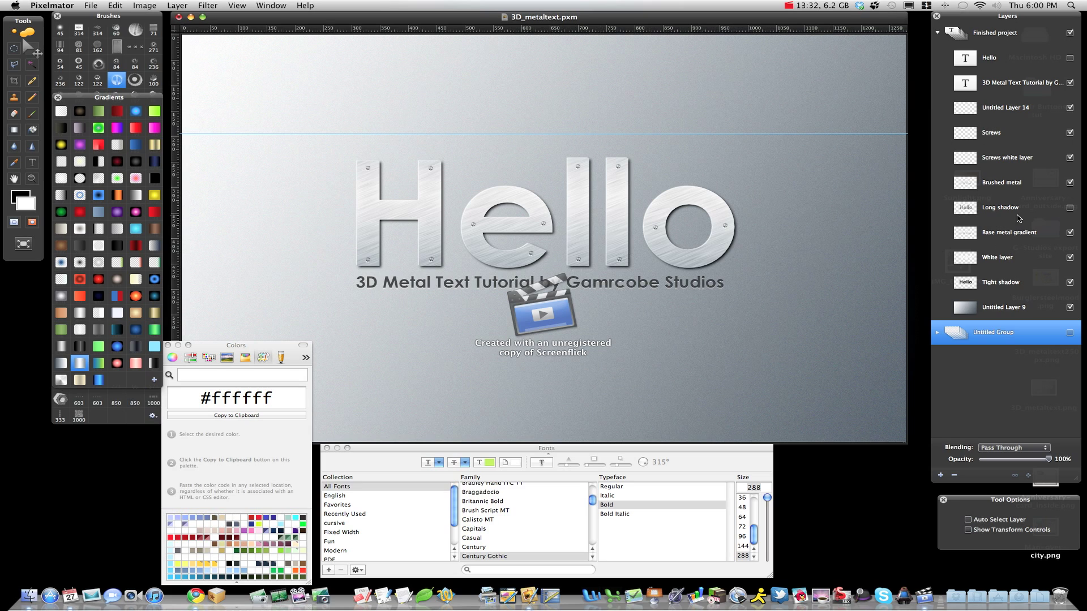
click(1070, 209)
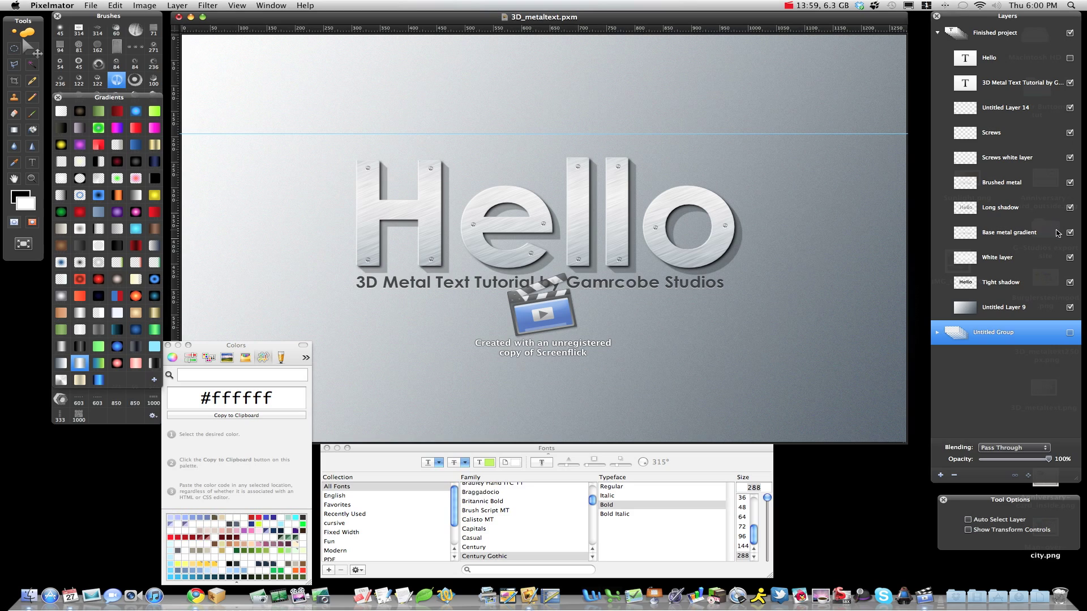
click(1070, 208)
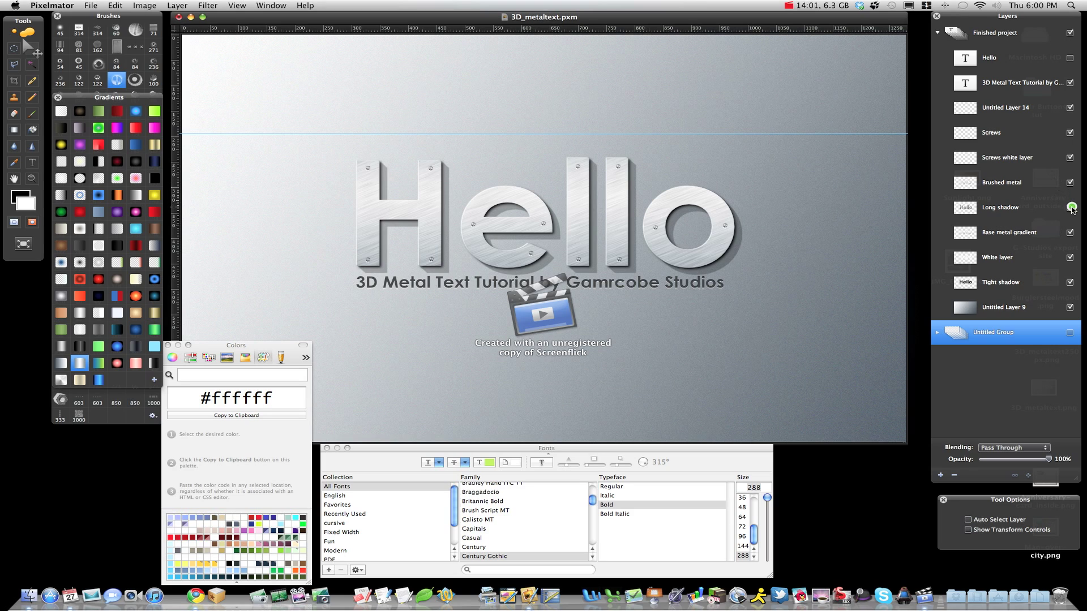